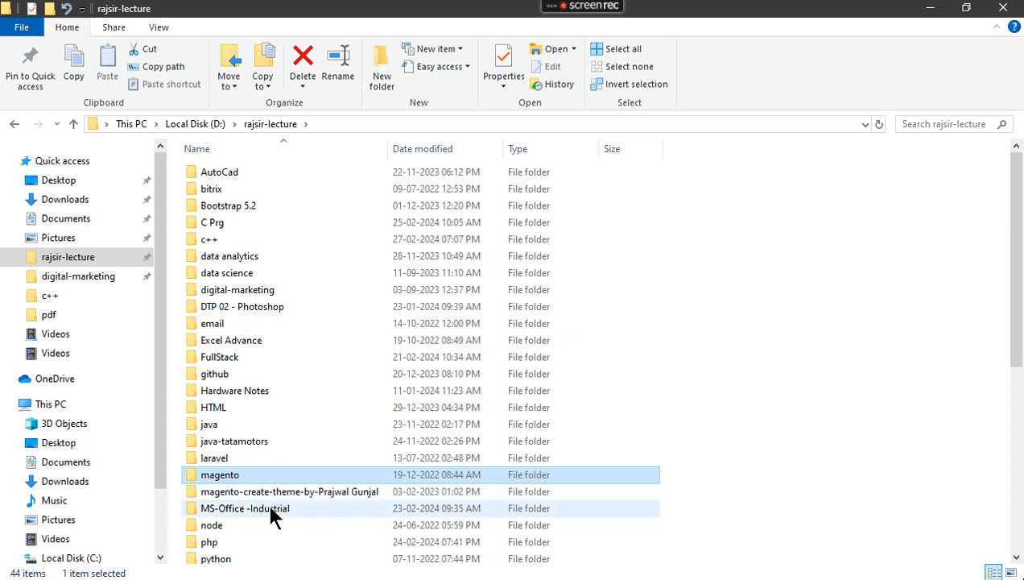
Open the 03 Excel.docx lecture notes from the MS-Office -Industrial folder
left_click(243, 296)
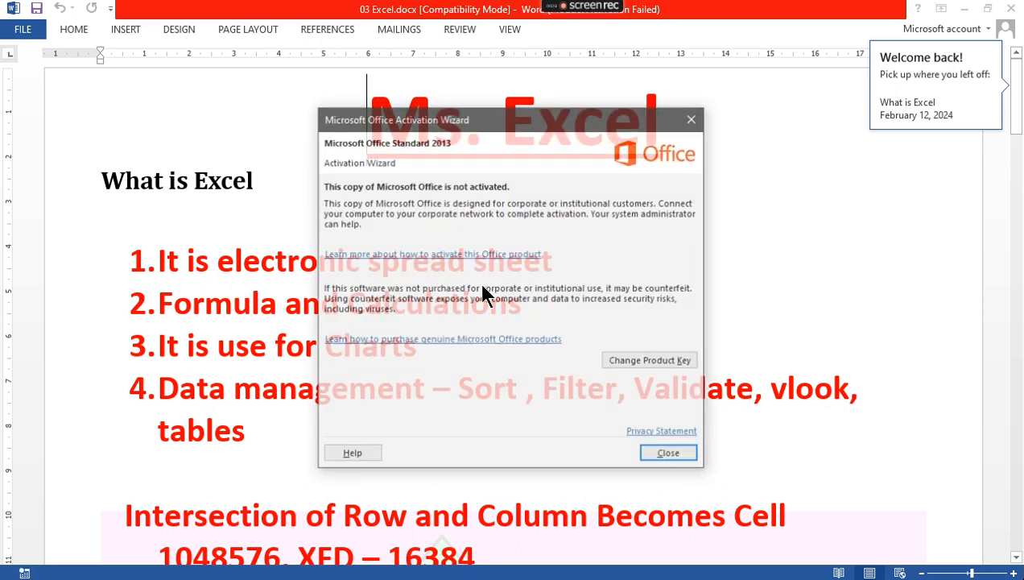
Dismiss the Office activation notice and read the notes, selecting the word Charts
left_click(666, 455)
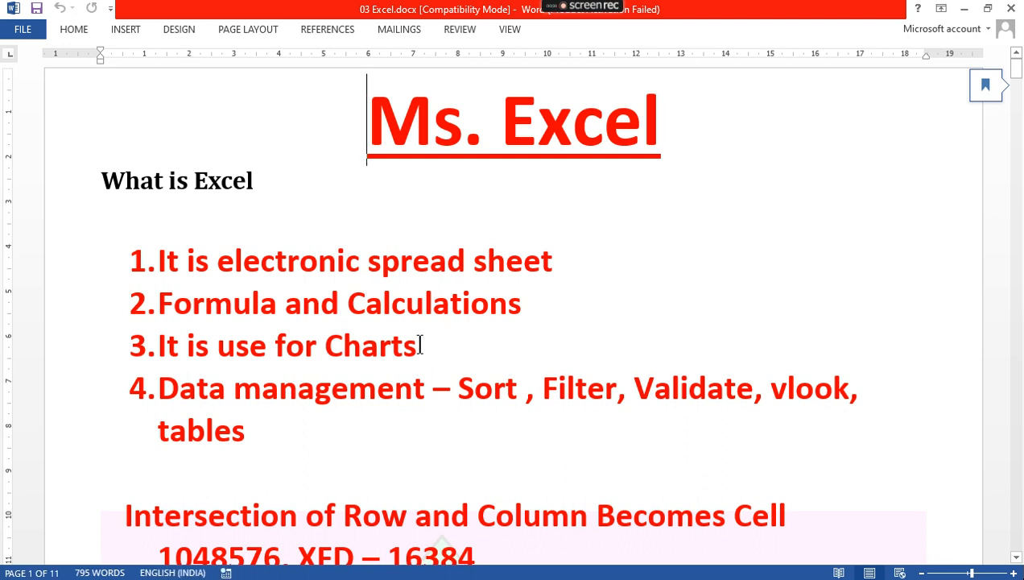
double_click(376, 346)
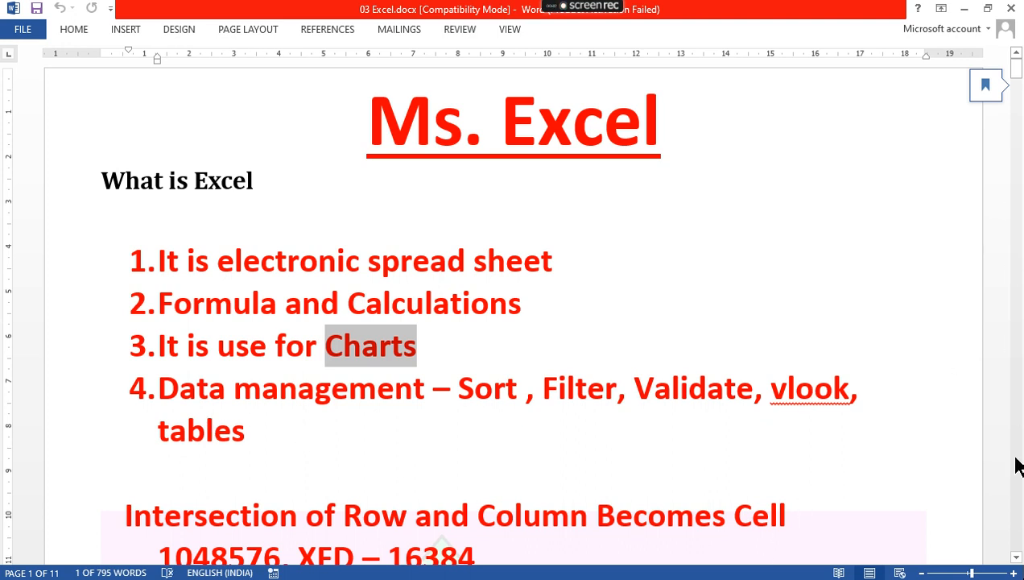
left_click(1016, 558)
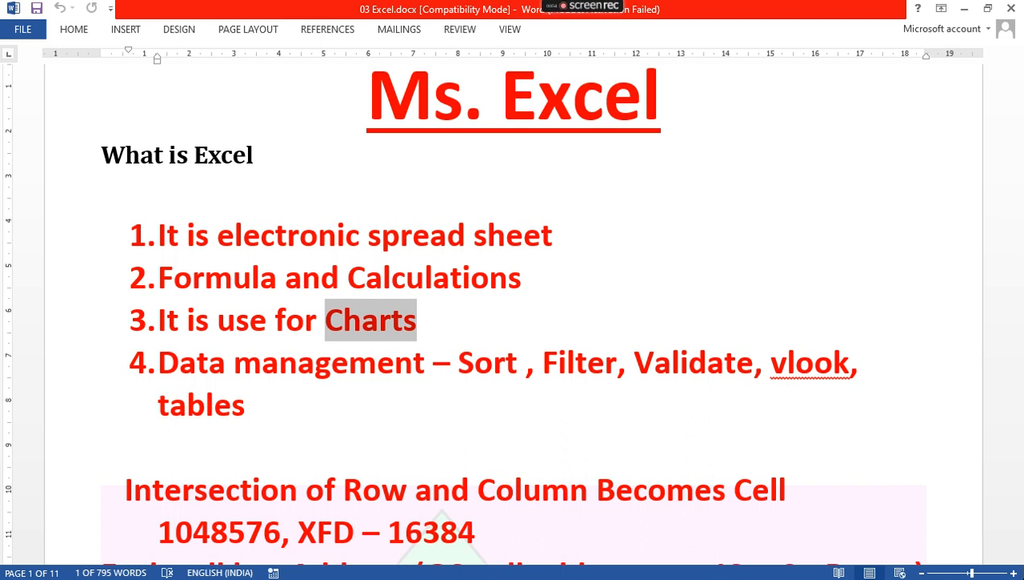
key("super")
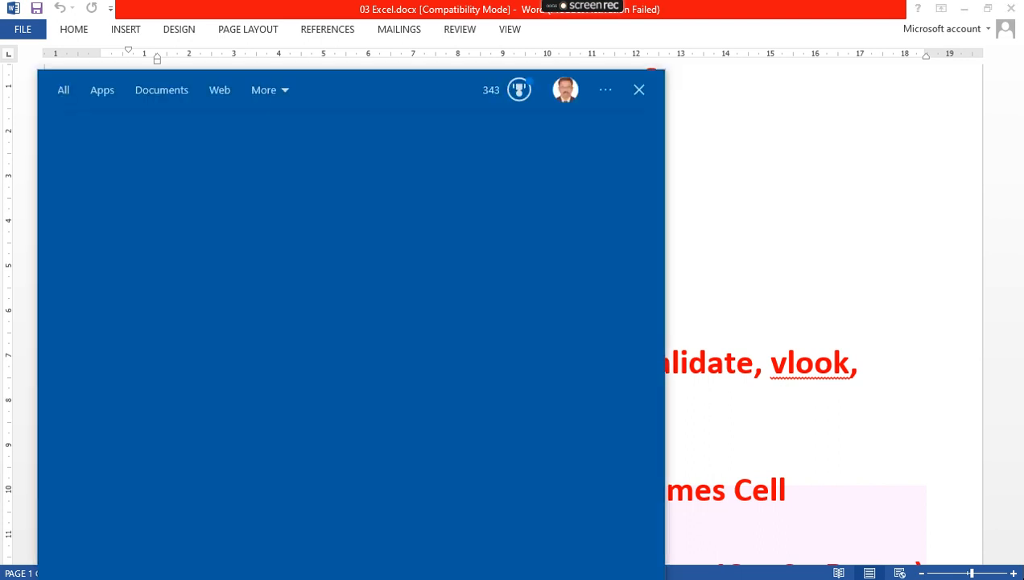
Search Windows for 'excel' and launch Excel 2013
type("excel")
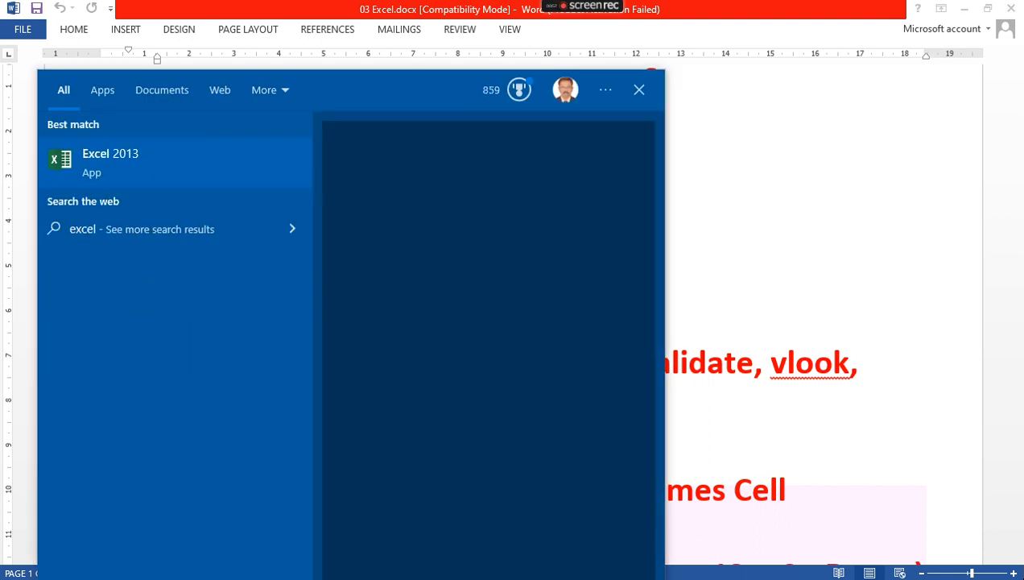
left_click(117, 165)
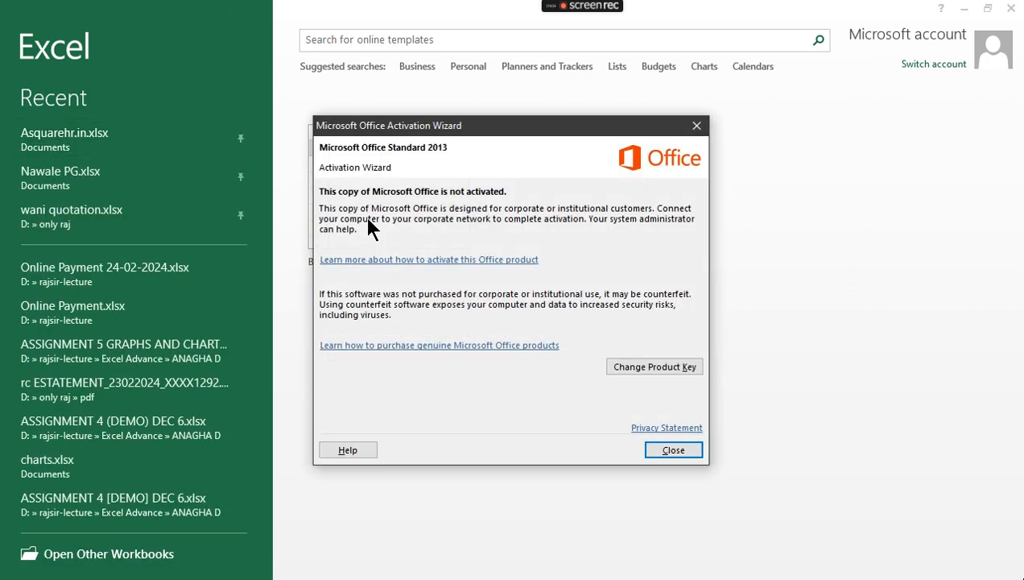
Dismiss the activation notice, create a blank workbook, and select rows 6, 3 and columns C, E, F
left_click(673, 450)
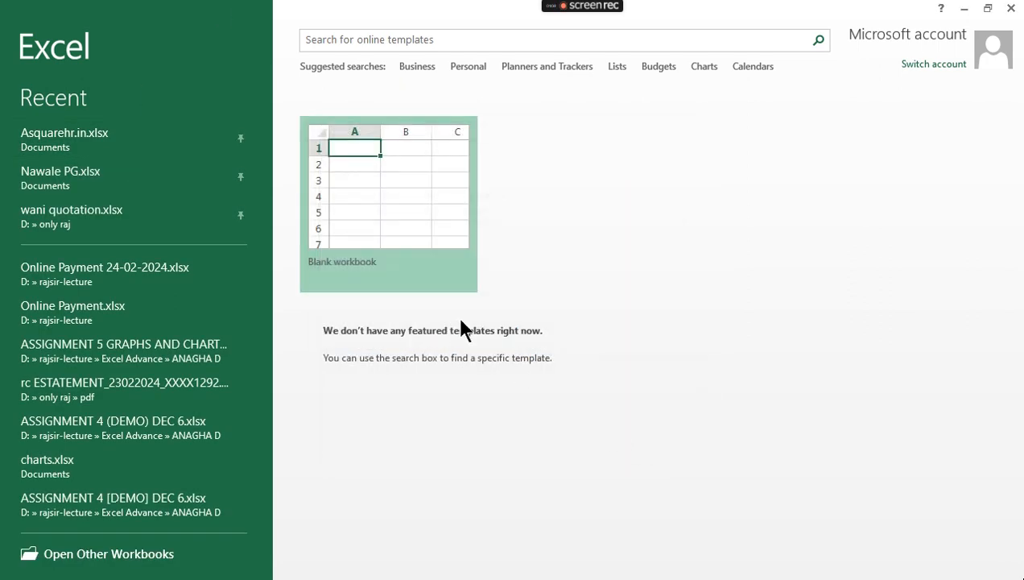
left_click(358, 193)
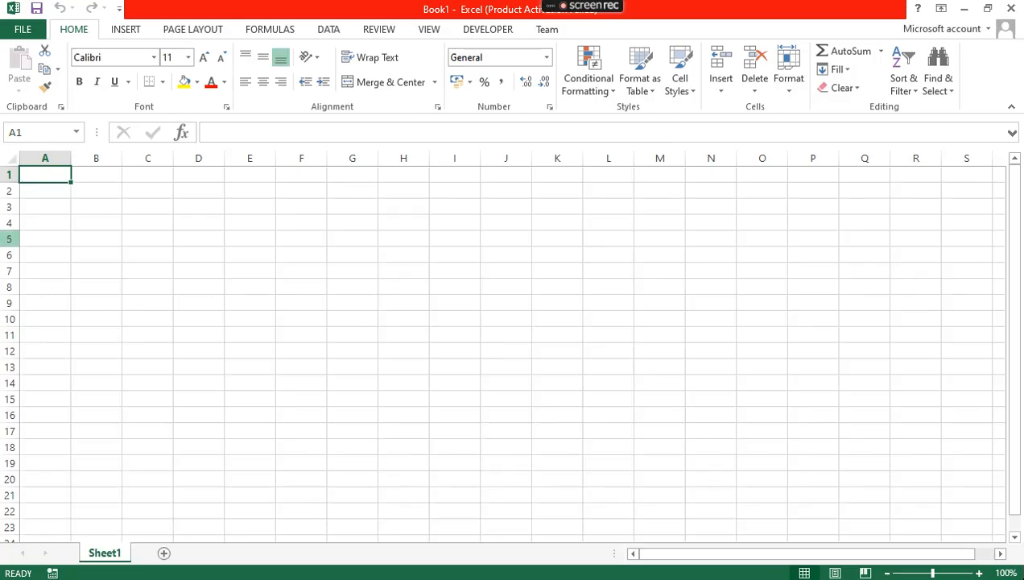
left_click(9, 255)
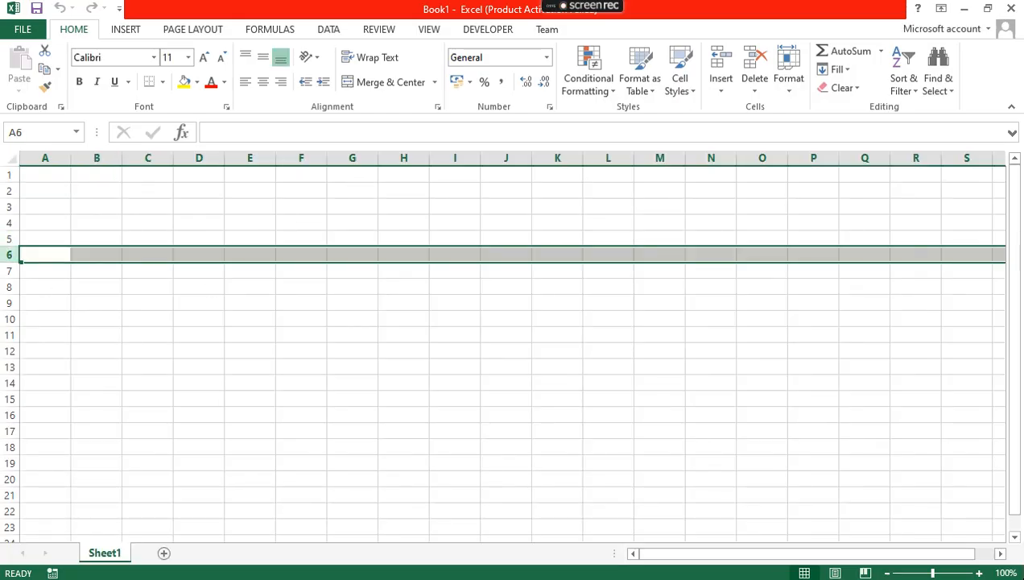
left_click(7, 208)
left_click(149, 158)
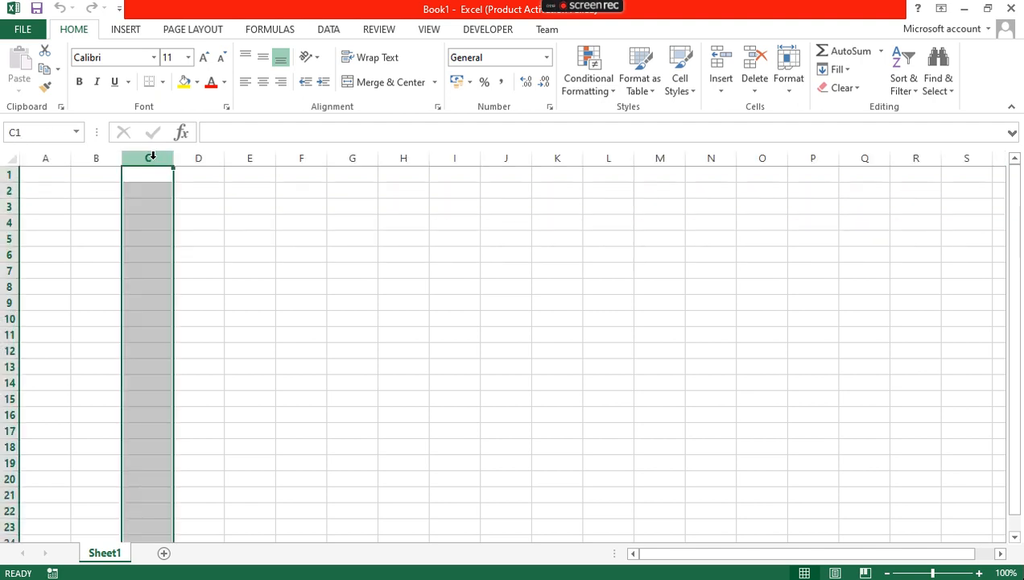
left_click(246, 158)
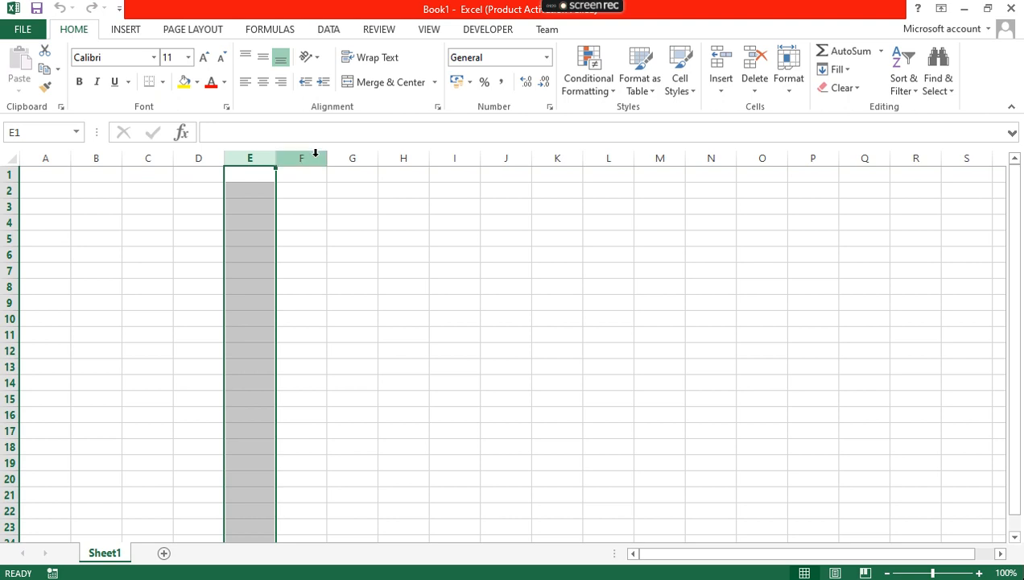
left_click(314, 156)
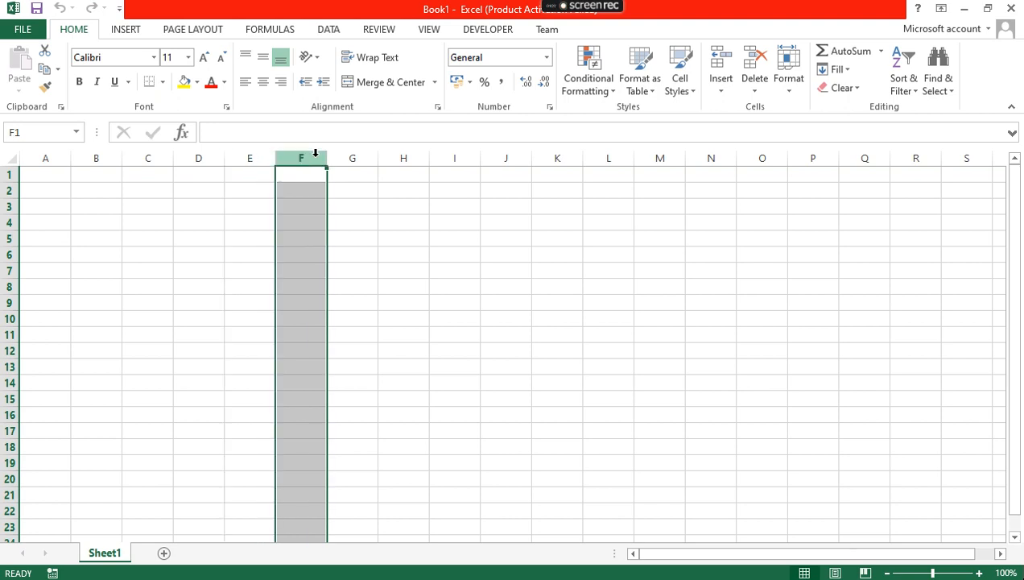
left_click(43, 172)
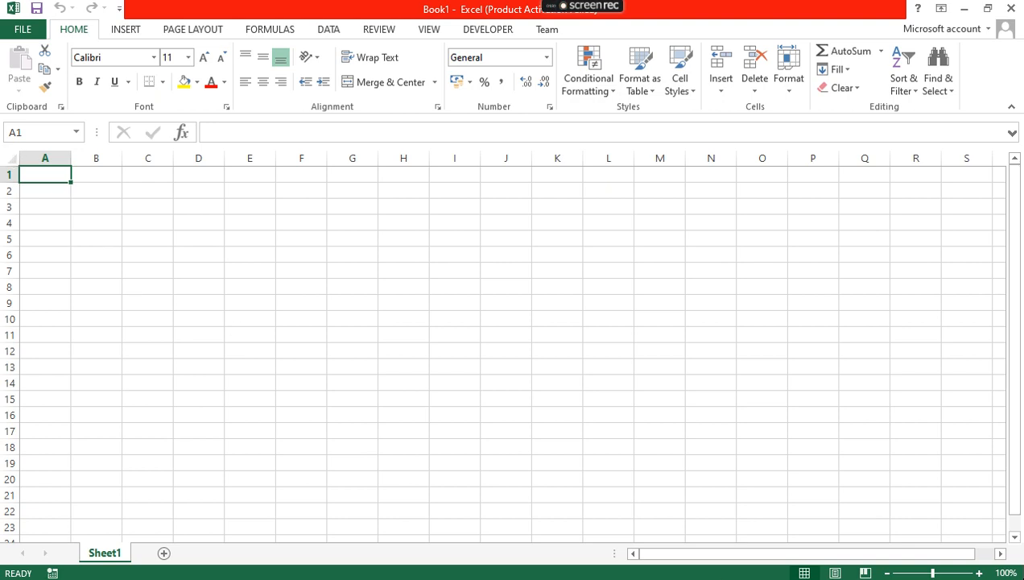
key("alt+Tab")
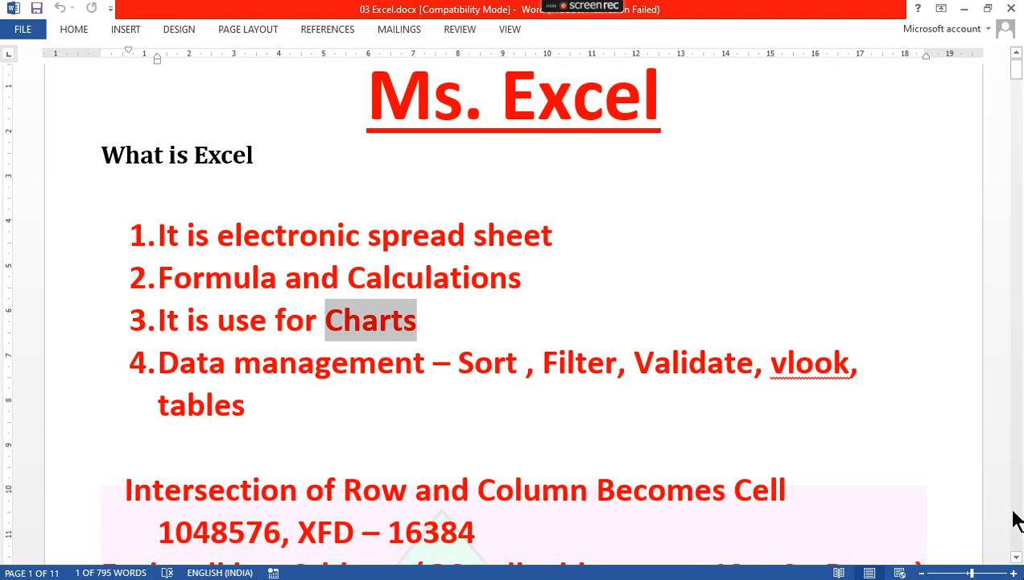
scroll(1018, 562, "down", 5)
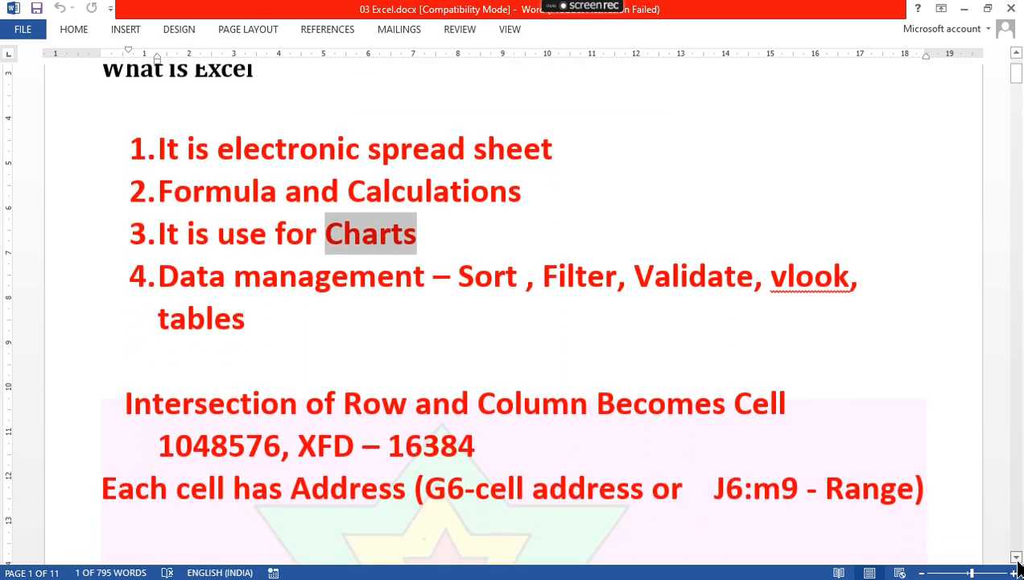
scroll(1020, 567, "down", 5)
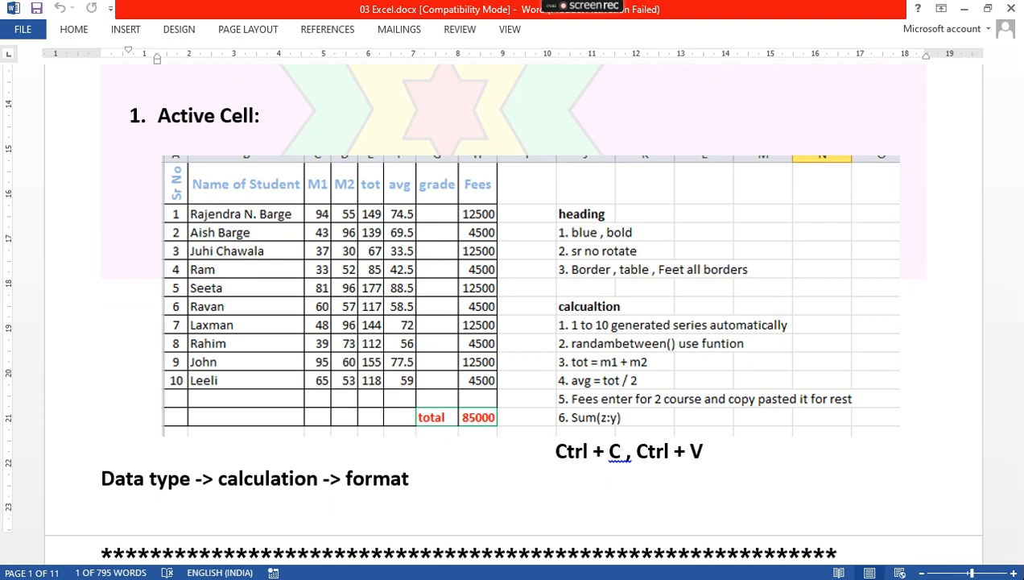
key("alt+Tab")
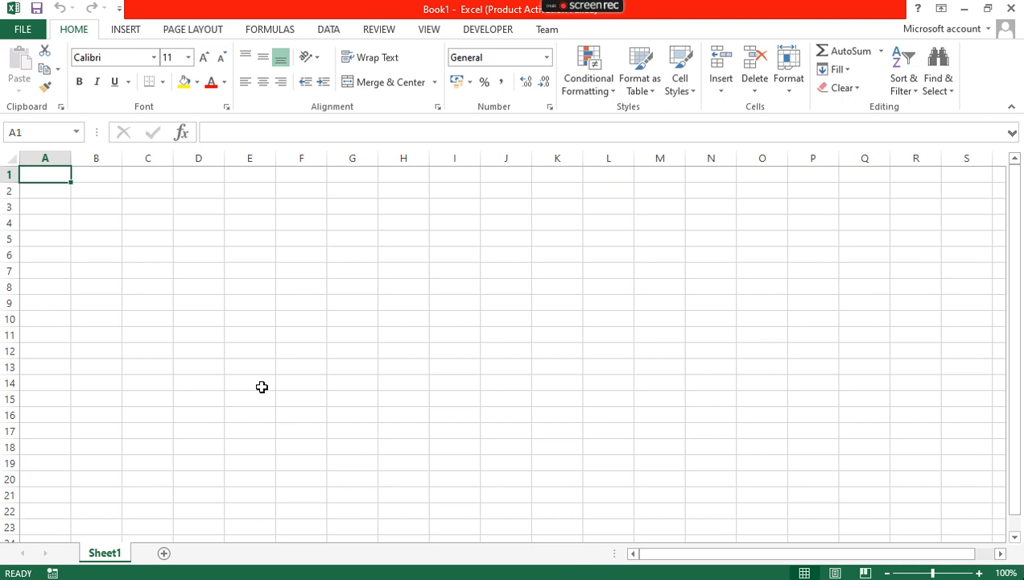
Type the Sr No and 'Name of Studen' headings into A1 and B1
type("Sr No")
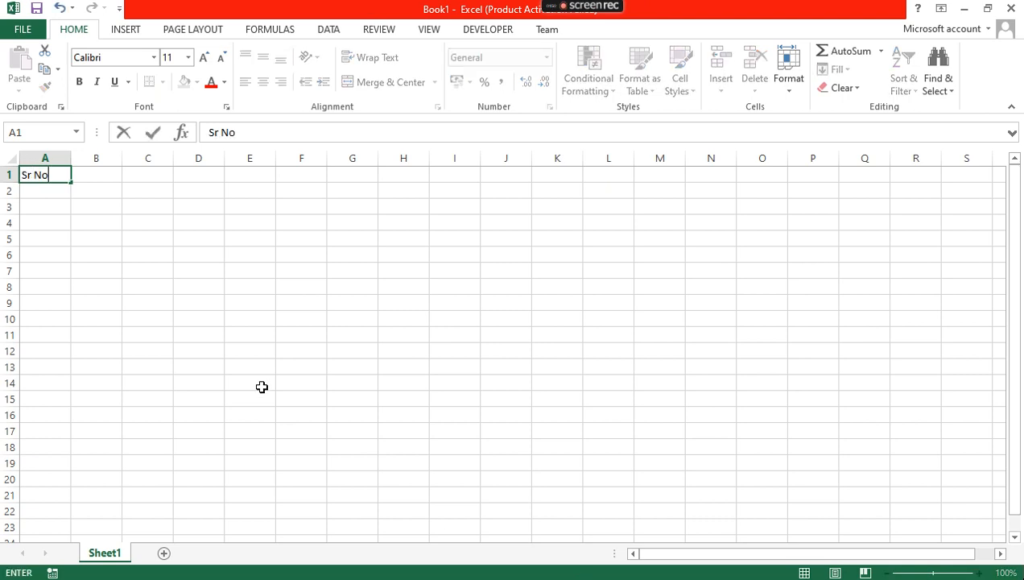
key("Return")
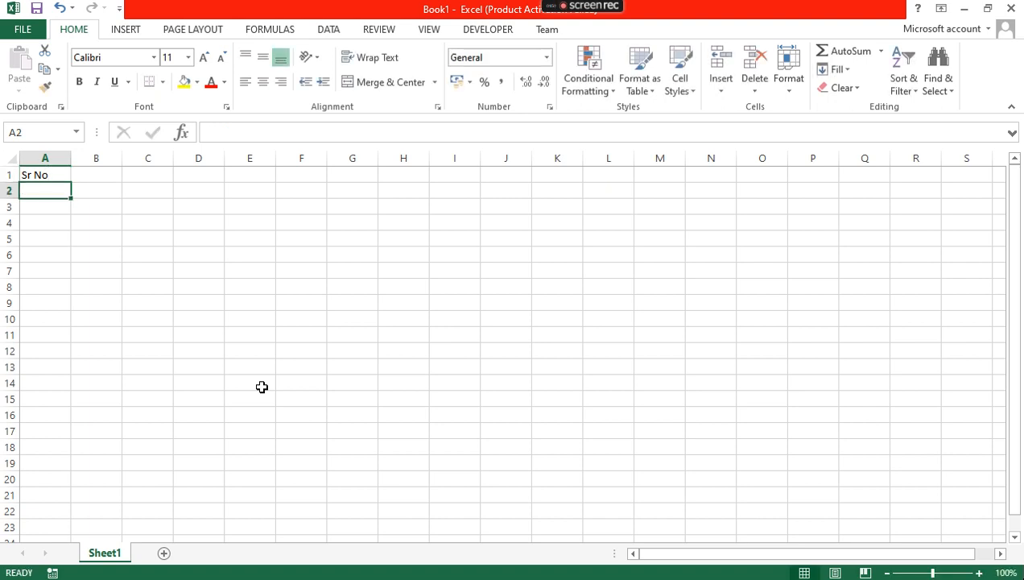
key("Up")
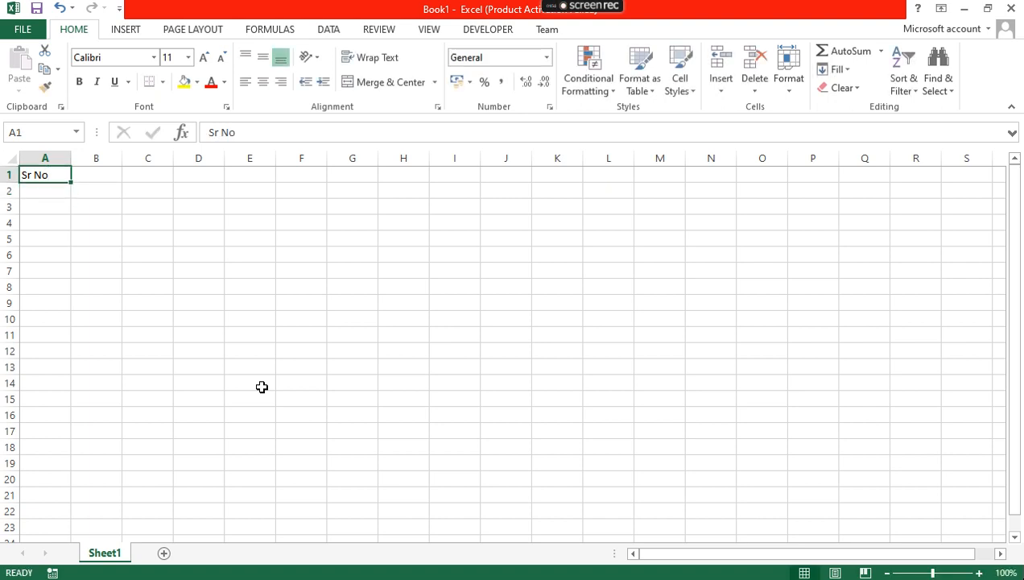
key("Right")
type("Na")
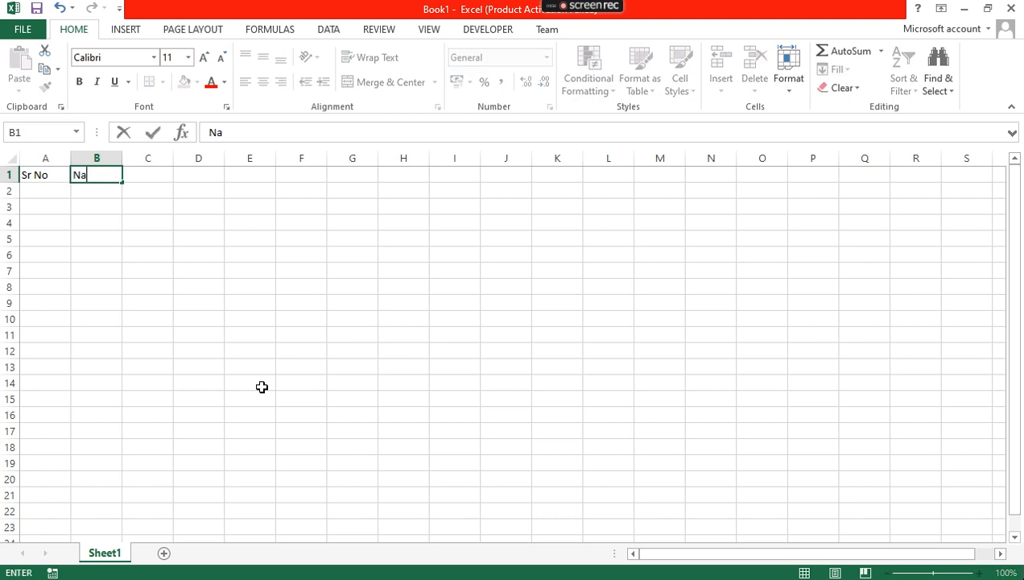
type("me of Student")
key("Tab")
Add the m1, m2, Total, Avg, Grade and Fees headings across C1 to H1
type("m1")
key("Tab")
type("m2")
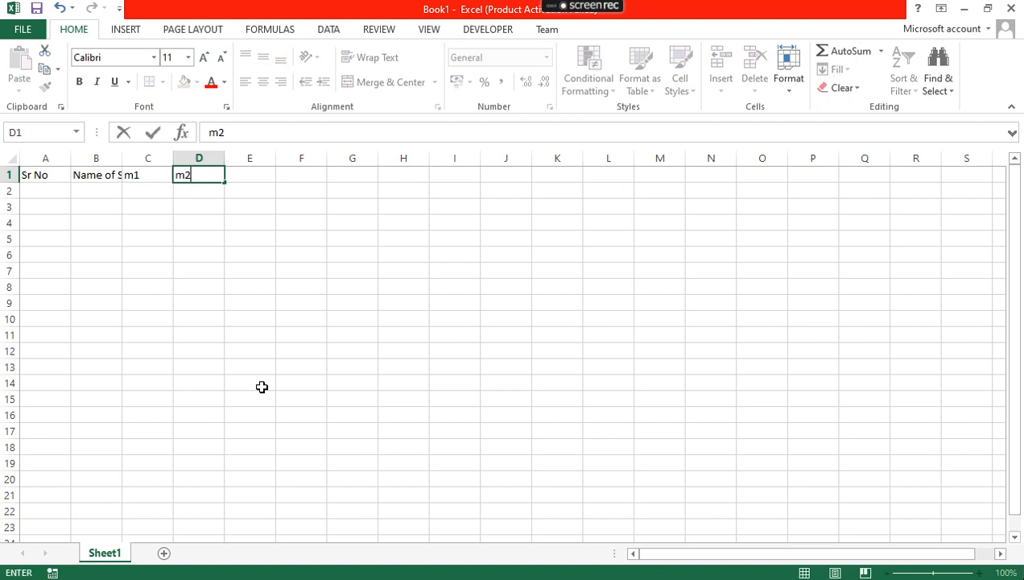
key("Tab")
type("Total")
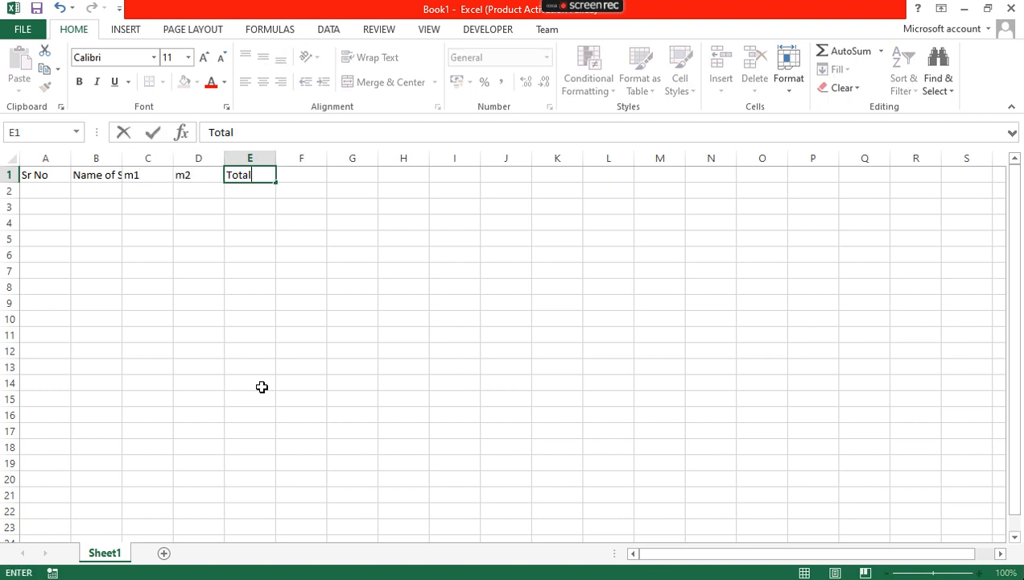
key("Tab")
type("Avg")
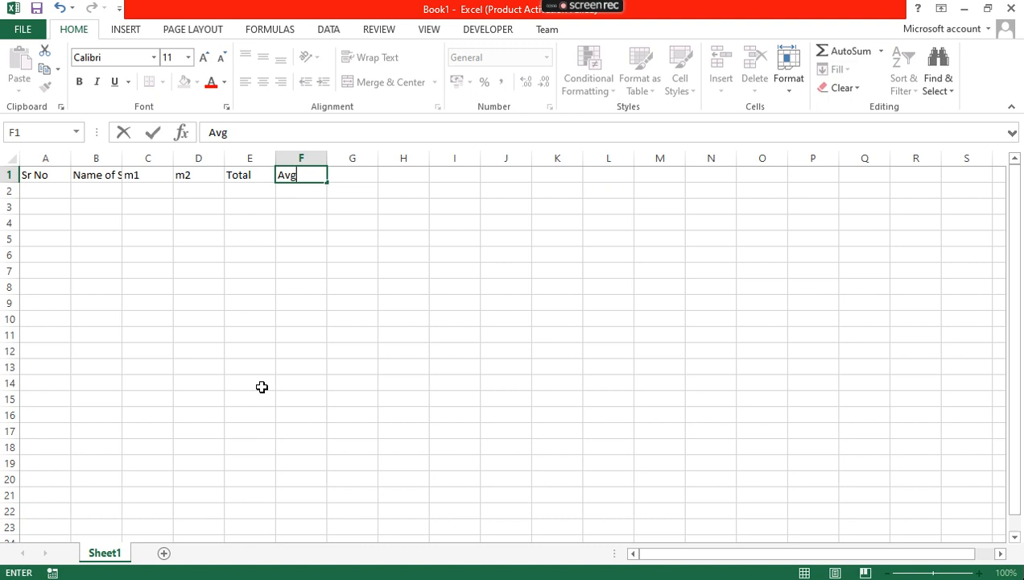
key("Tab")
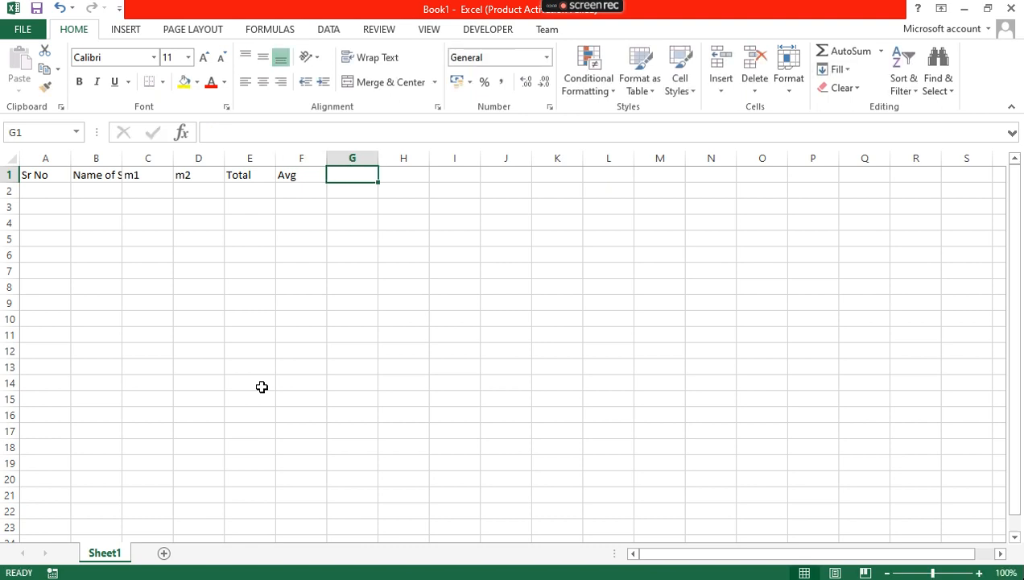
type("Grade")
key("Tab")
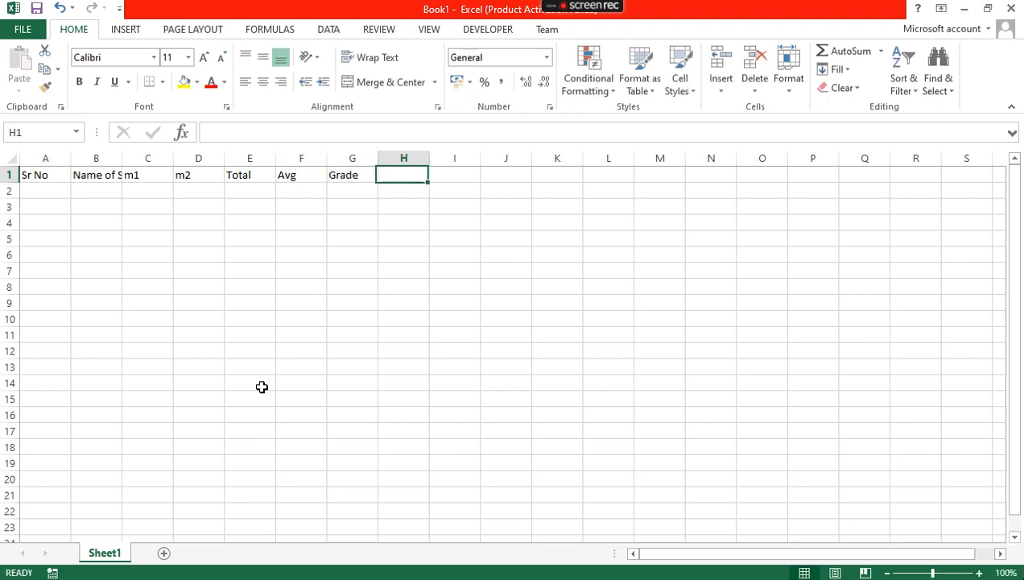
type("Fees")
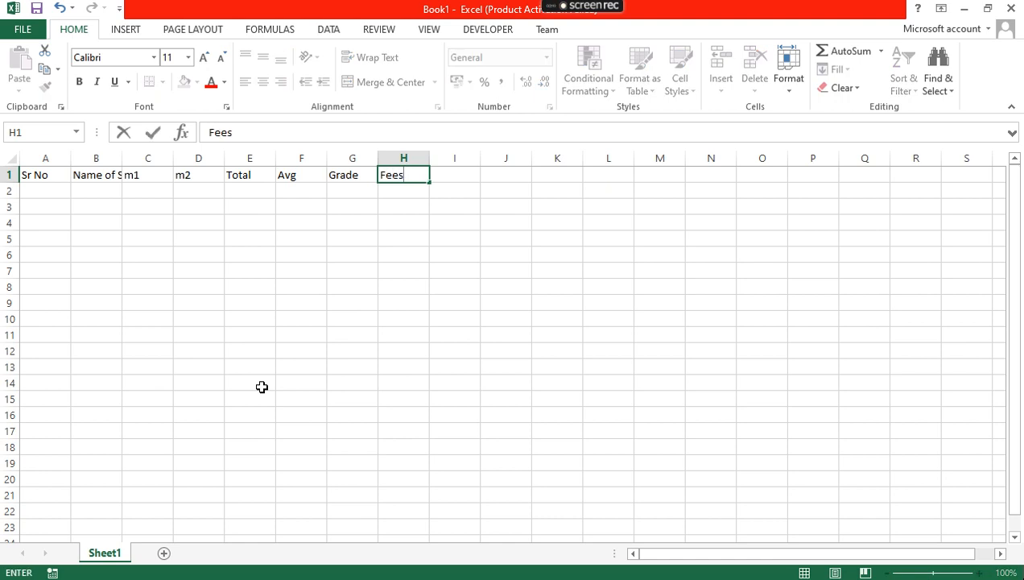
key("Down")
key("Left")
key("Left")
key("Left")
key("Left")
key("Left")
key("Left")
key("Left")
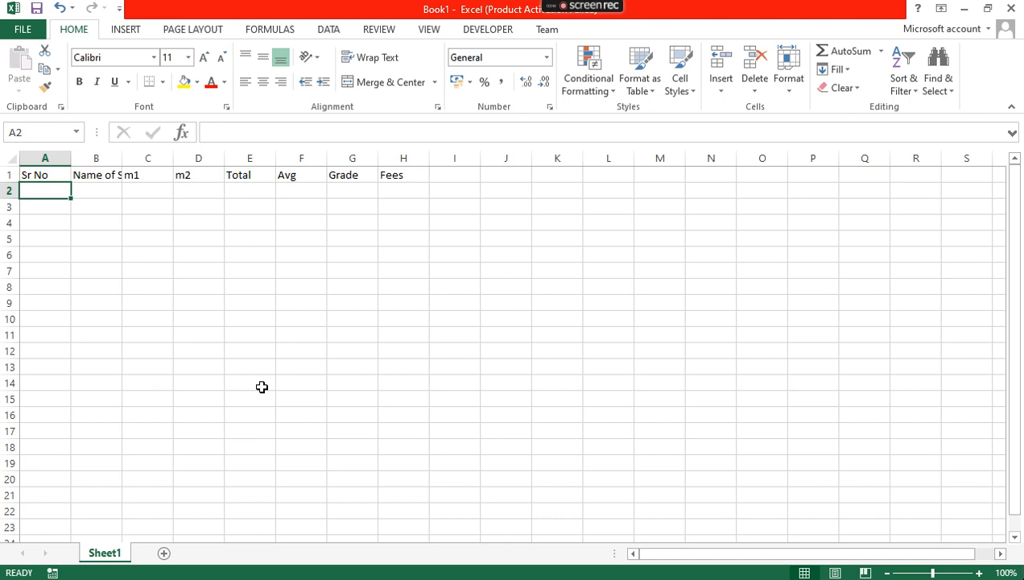
Enter 1 and 2 in A2:A3 and fill the series down to 12 in A13
type("1")
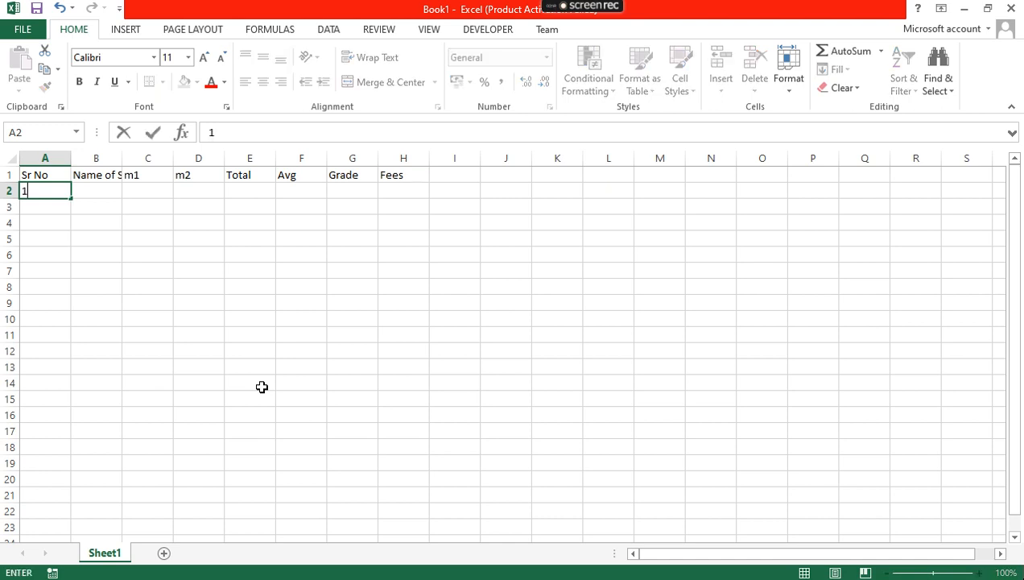
key("Return")
type("2")
key("ctrl+Return")
key("Down")
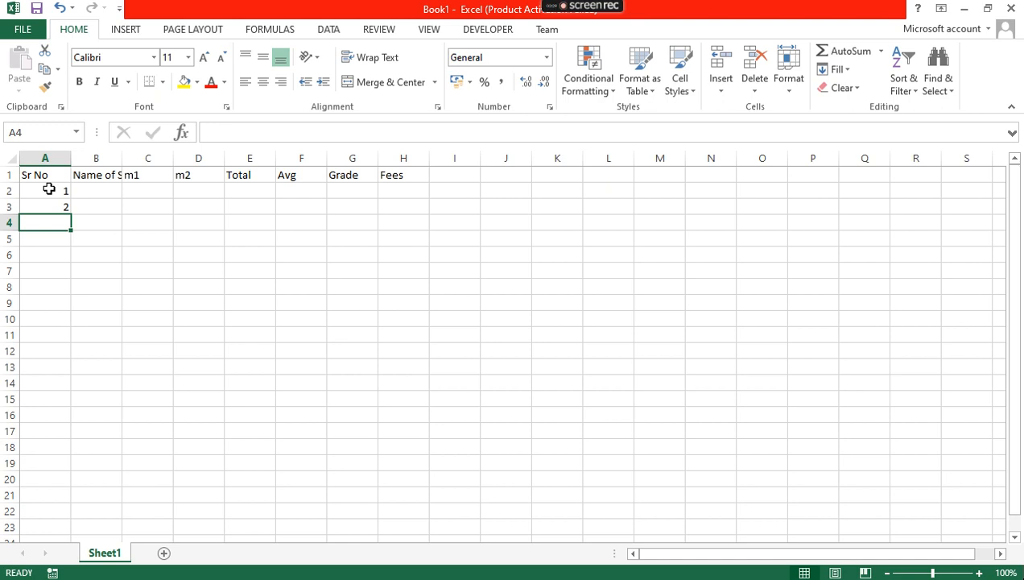
left_click_drag(45, 186, 48, 207)
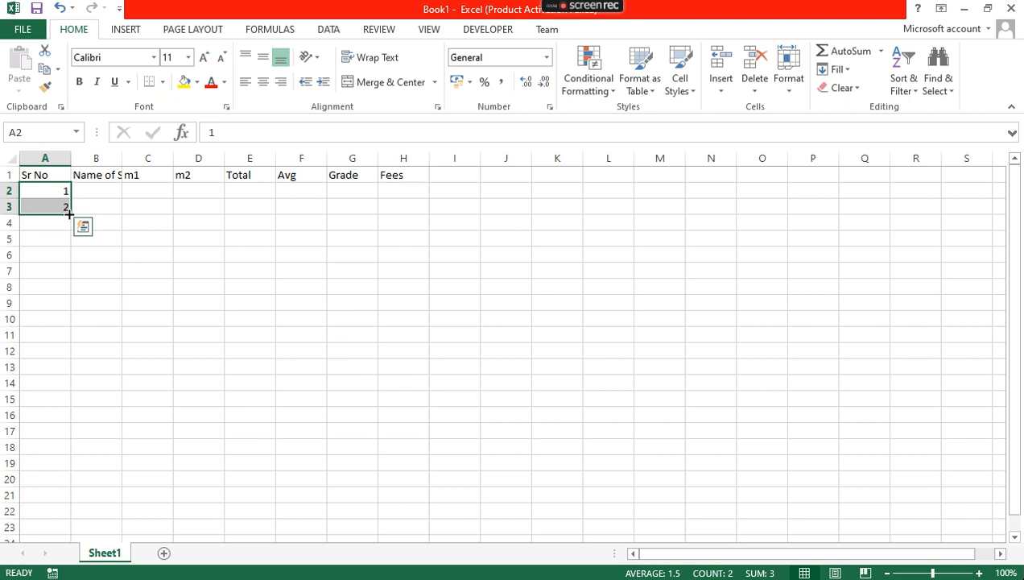
left_click_drag(72, 212, 77, 380)
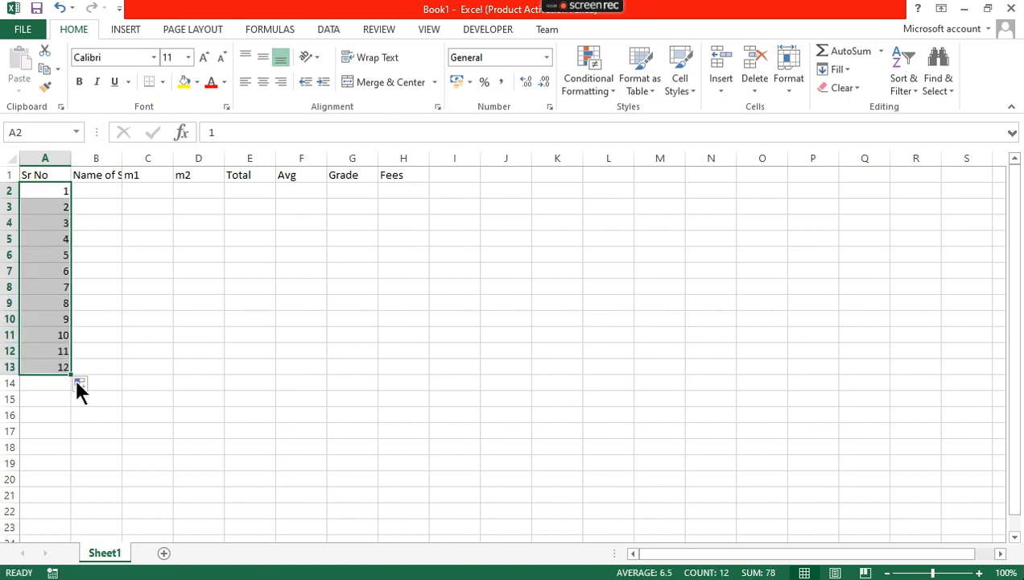
Rotate the Sr No heading in A1 to read upward
left_click(37, 168)
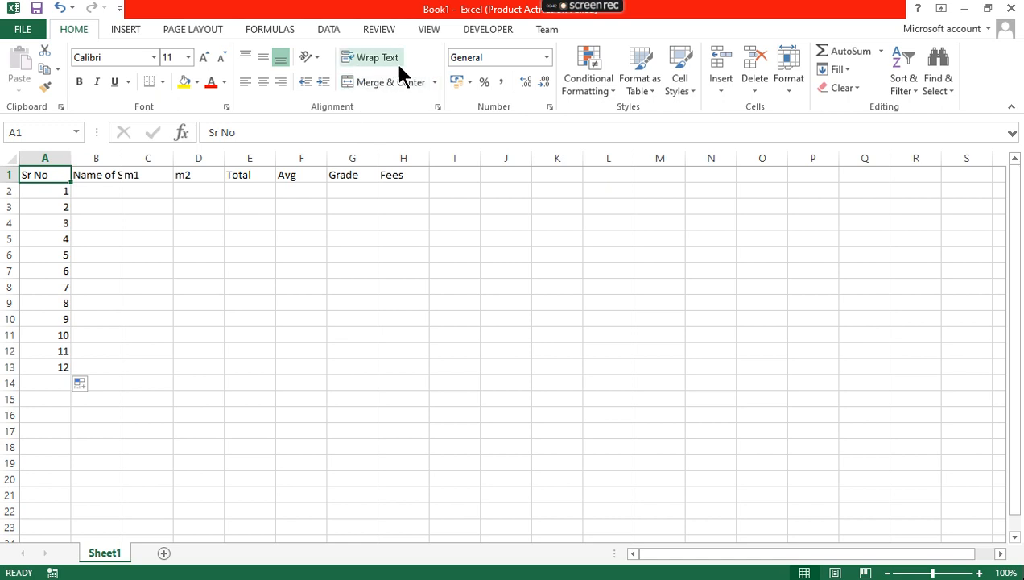
left_click(314, 57)
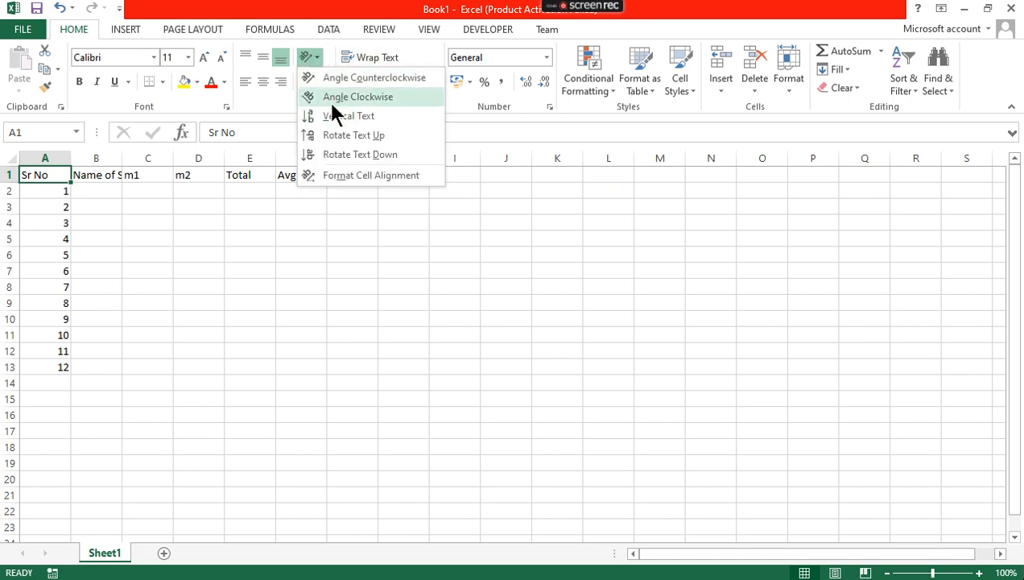
left_click(337, 140)
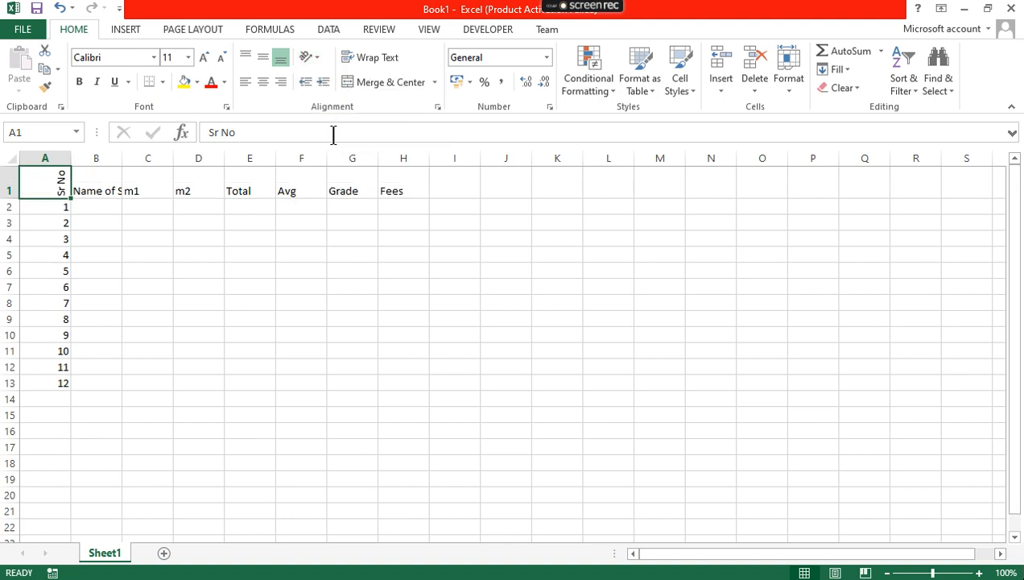
Enter the first student's full name in B2 and widen column B to fit it
left_click(98, 211)
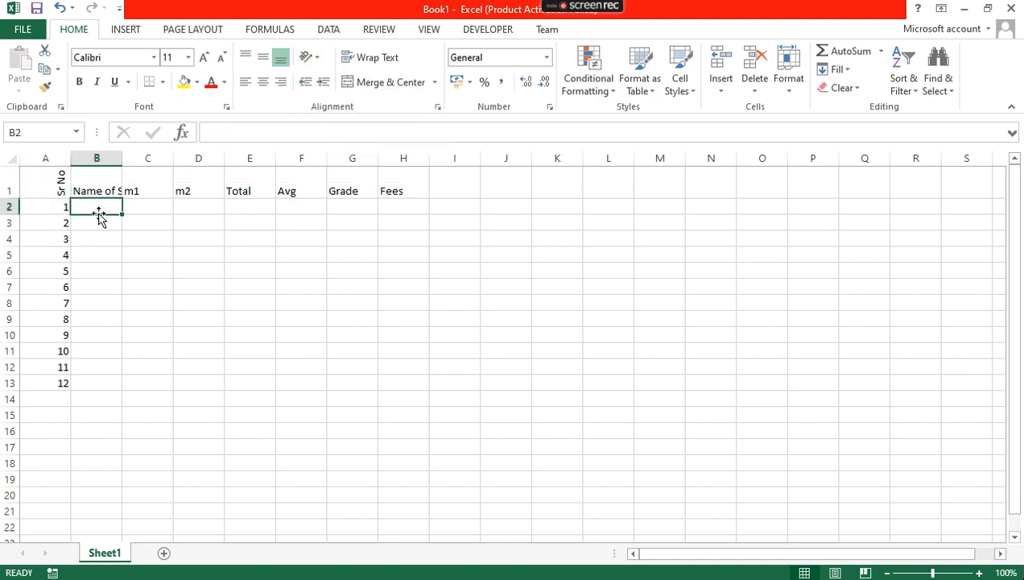
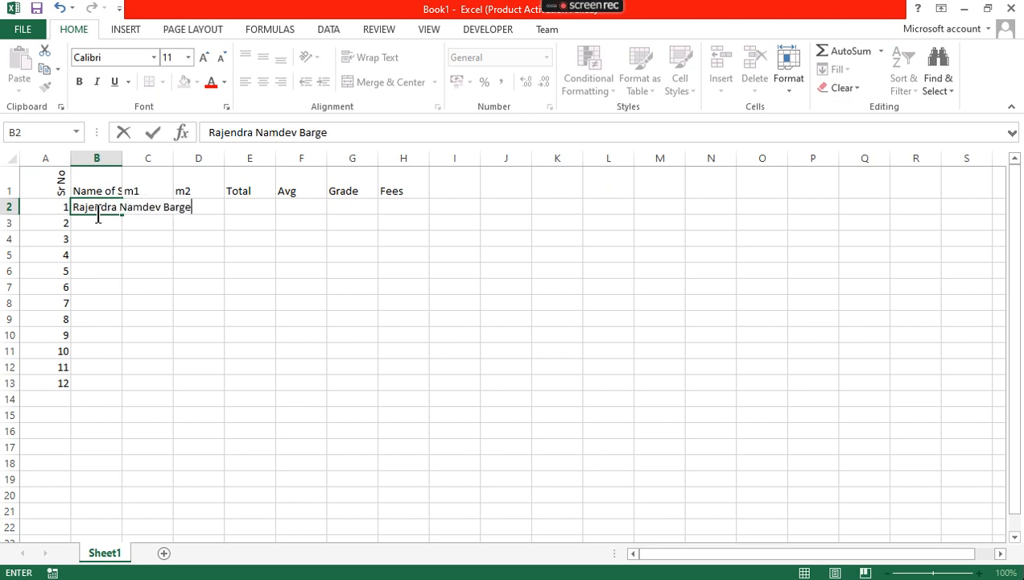
key("Return")
key("Up")
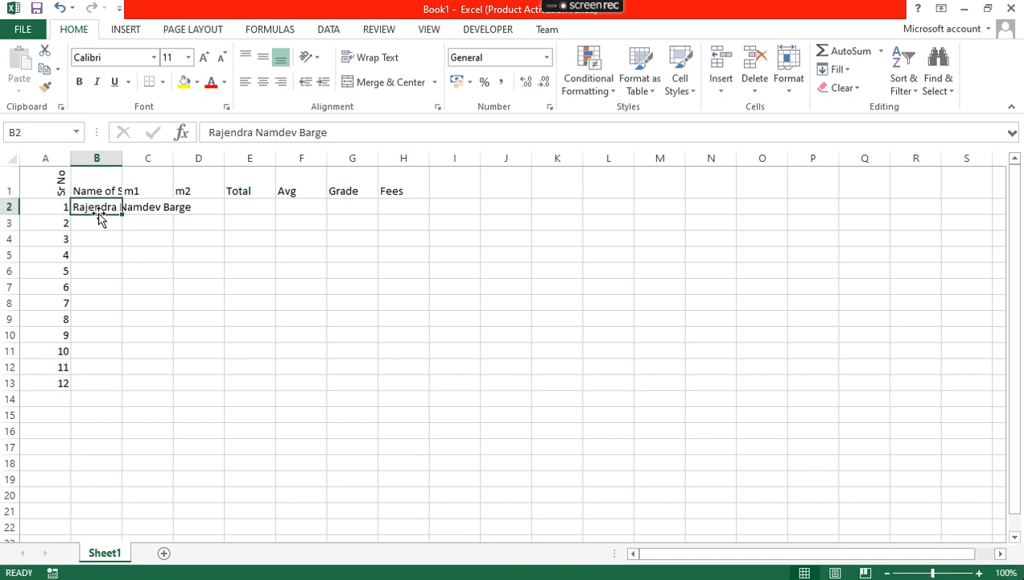
left_click_drag(123, 165, 255, 186)
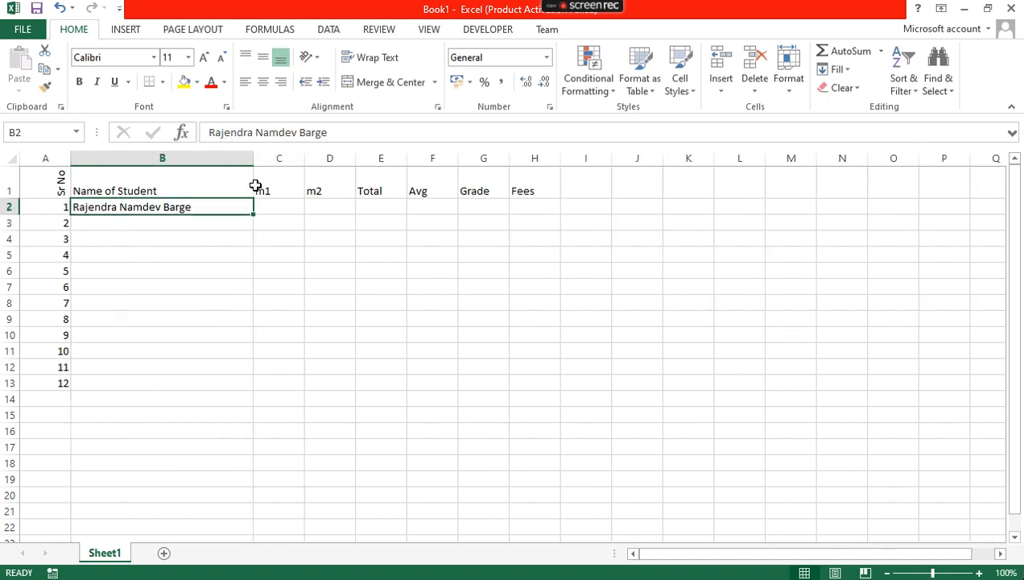
Enter four more student names in B3 through B6
left_click(169, 234)
key("Up")
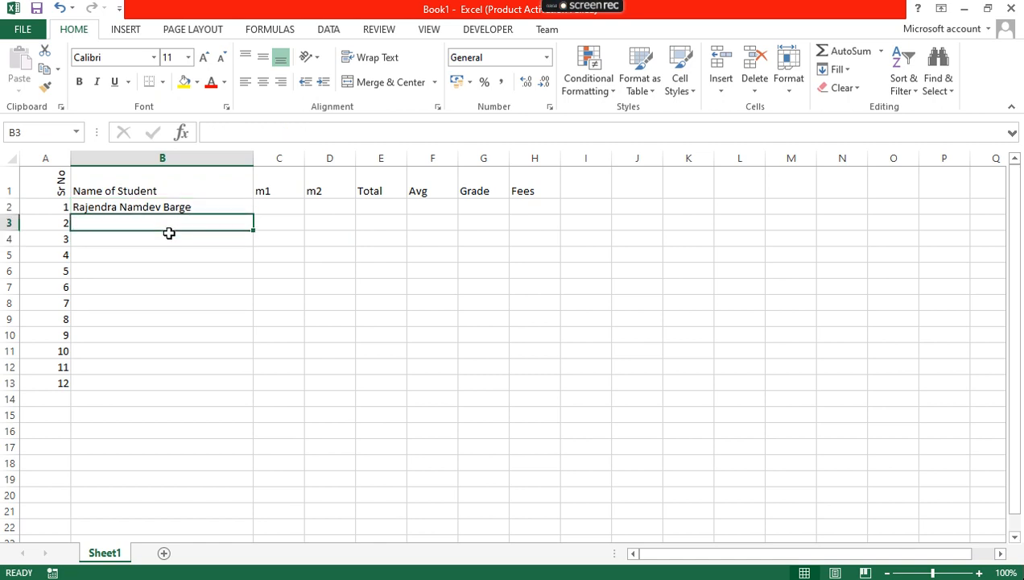
type("ram")
key("Return")
type("seeta")
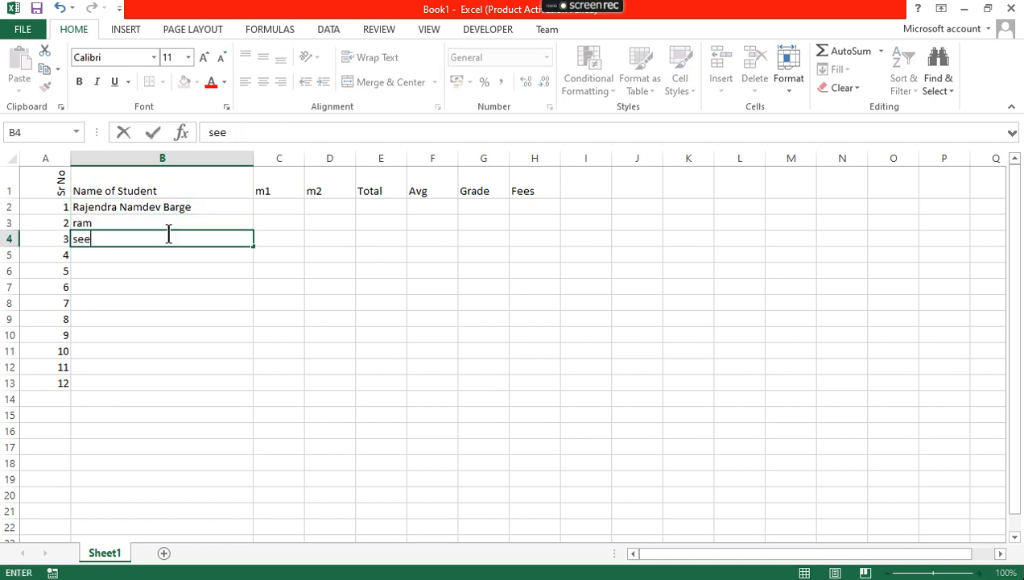
key("Return")
type("geeta")
key("Return")
type("sia")
key("BackSpace")
key("BackSpace")
type("Aish")
key("Return")
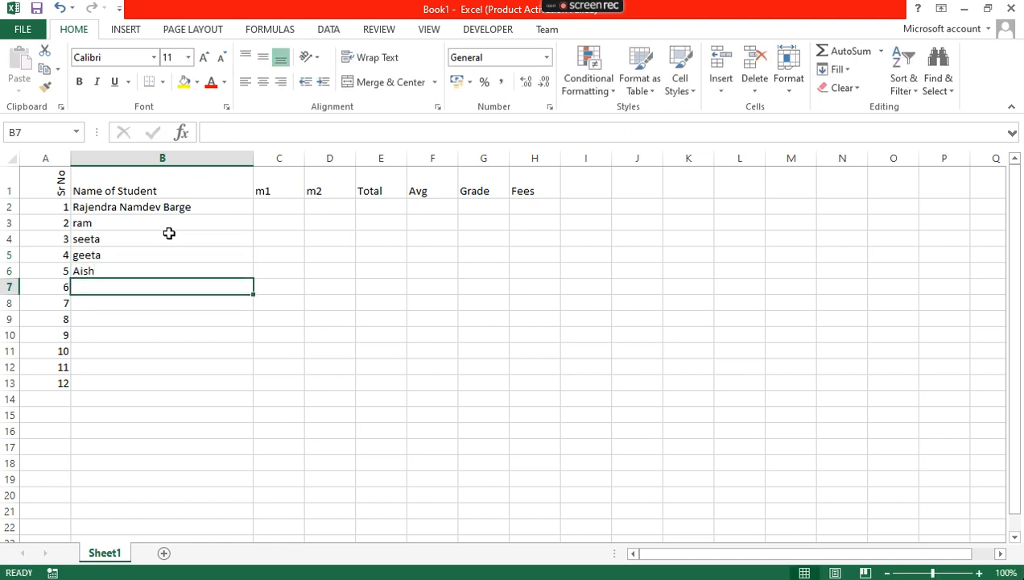
Enter the remaining student names in B7 through B13
type("Juhi")
key("Return")
type("SRK")
key("Return")
type("Sam")
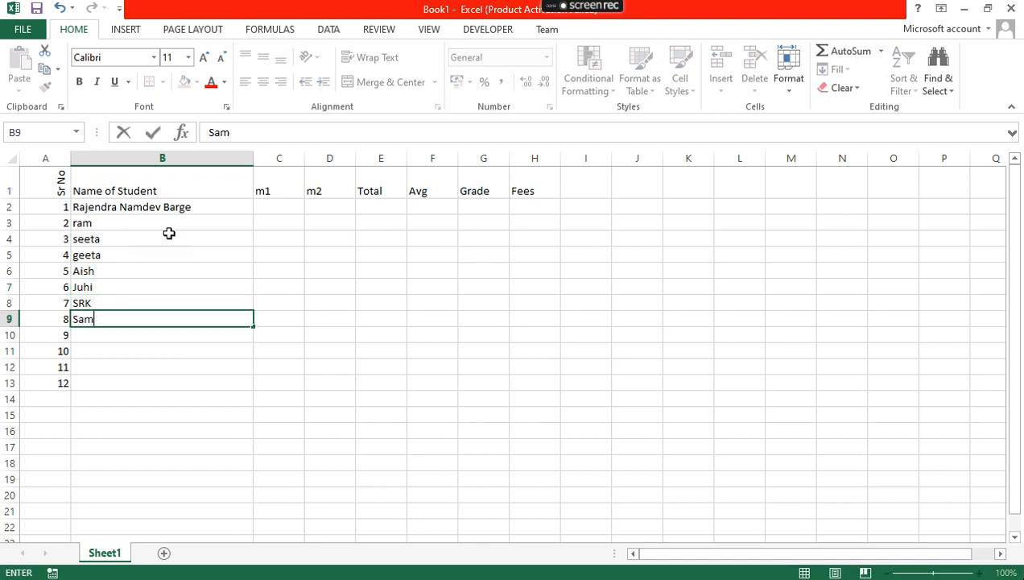
key("BackSpace")
type("lman")
key("Return")
type("Sham")
key("Return")
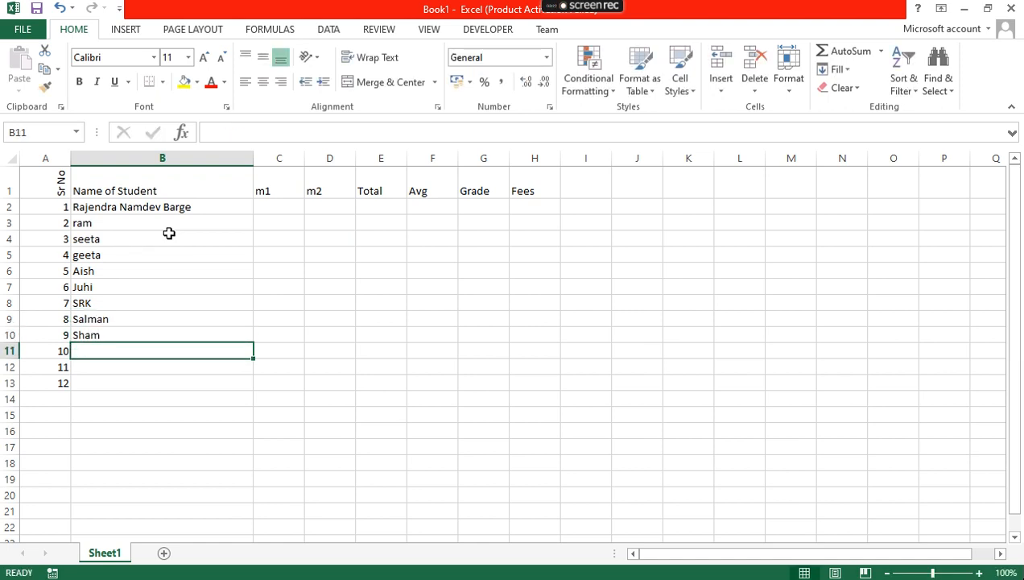
type("Soo")
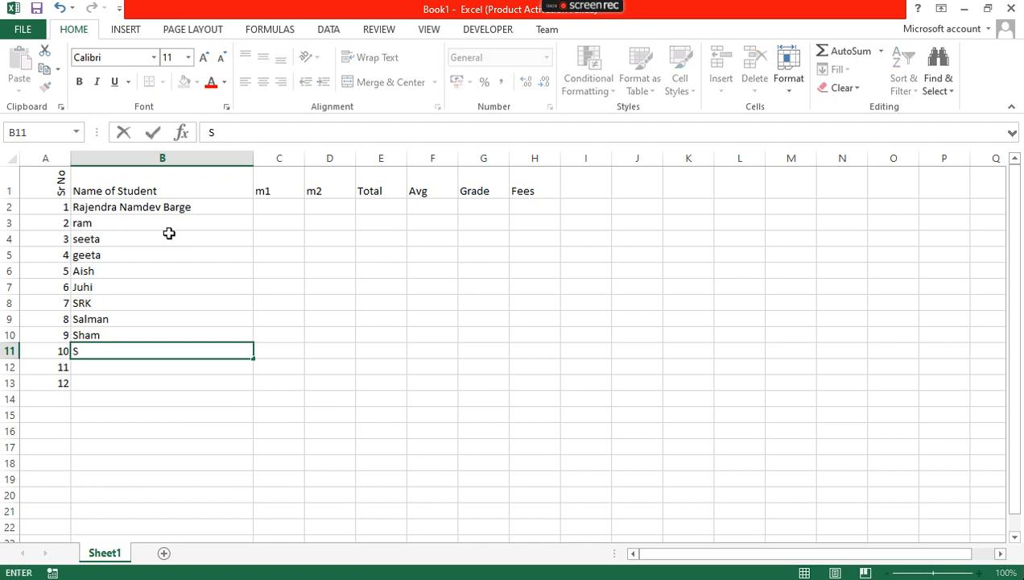
key("BackSpace")
key("BackSpace")
type("co")
key("Return")
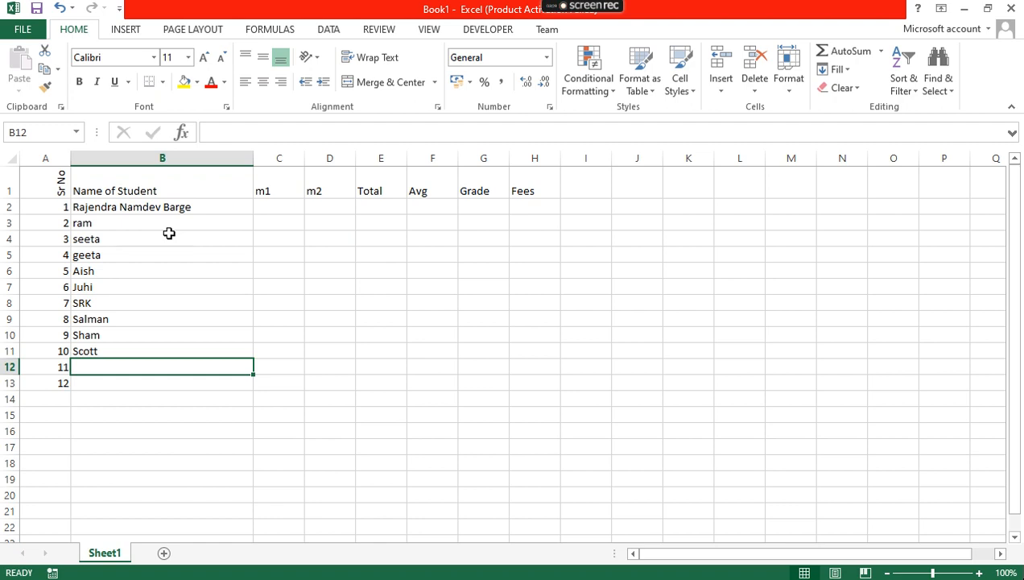
type("Ravan")
key("Return")
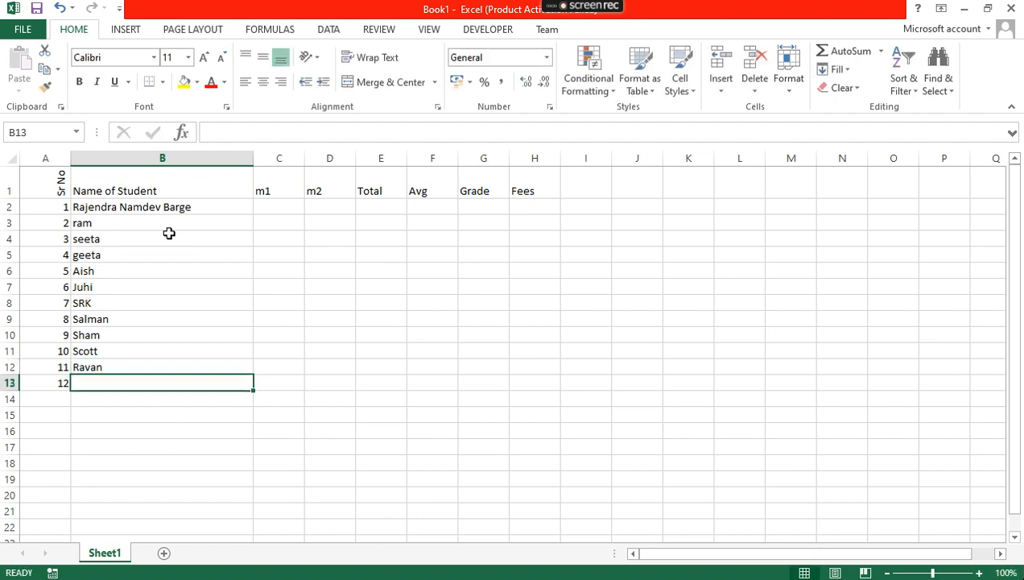
type("Krishna")
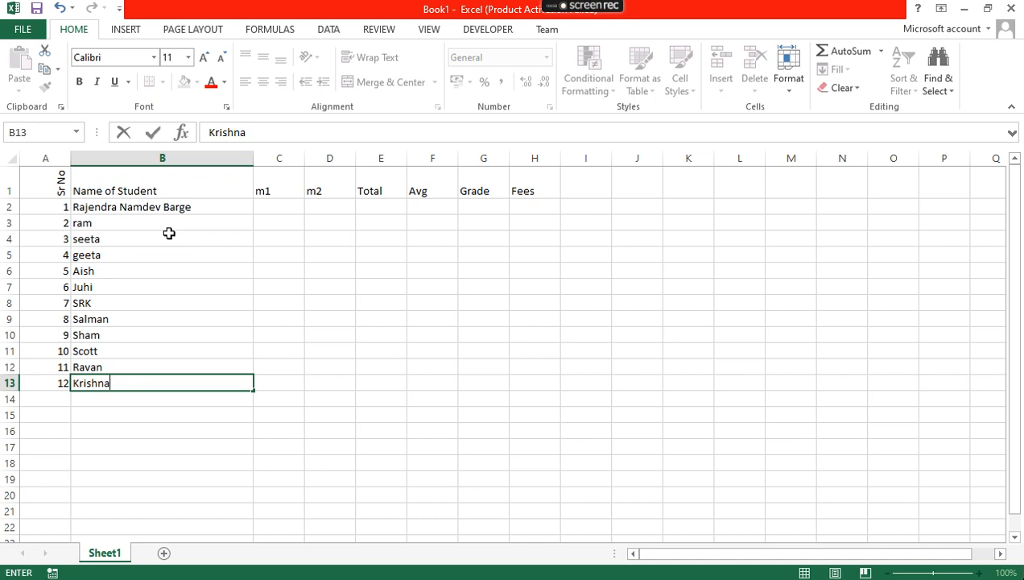
Fill C2:C13 with =RANDBETWEEN(0,100) random m1 marks
left_click(286, 210)
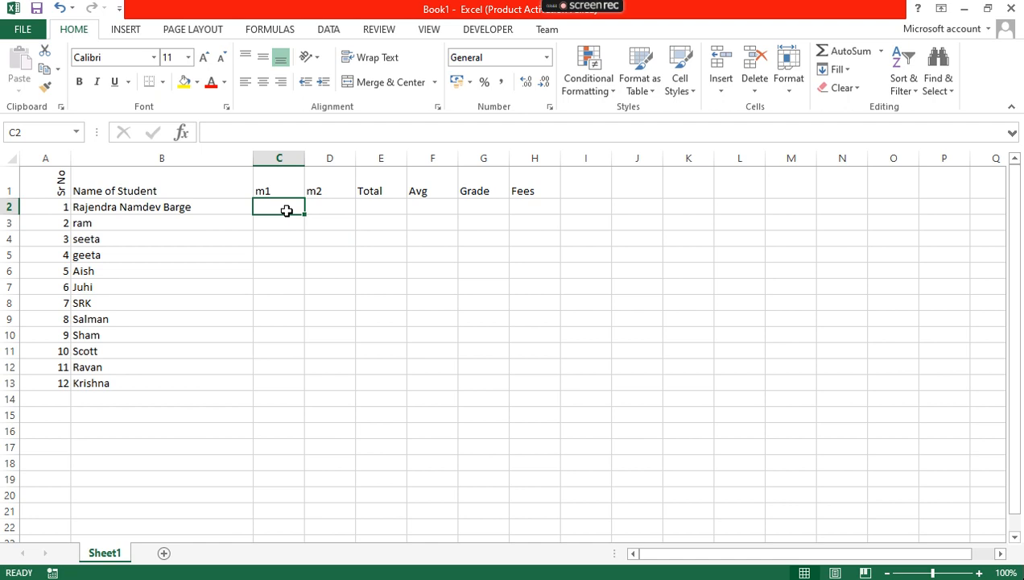
type("=")
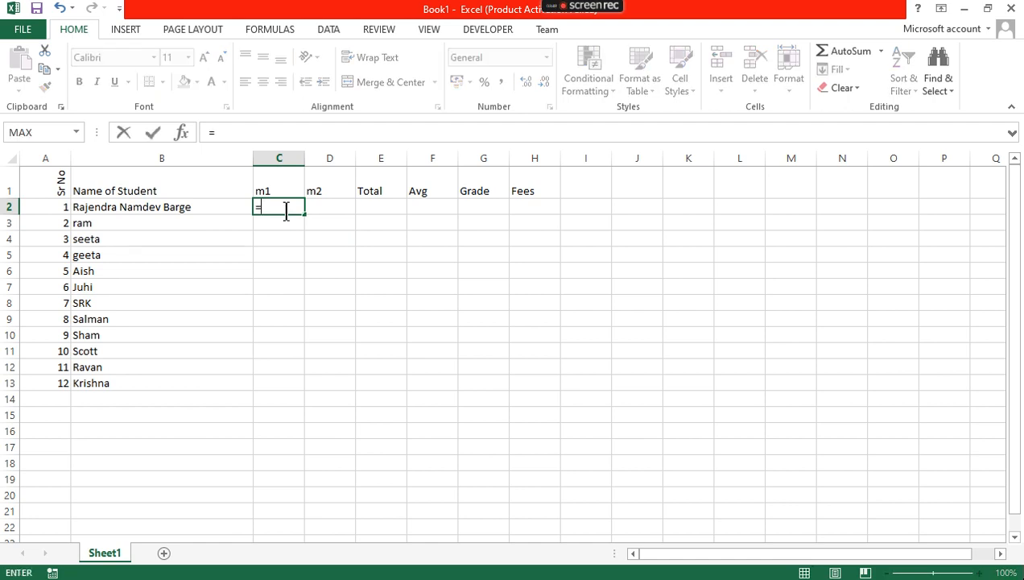
type("ran")
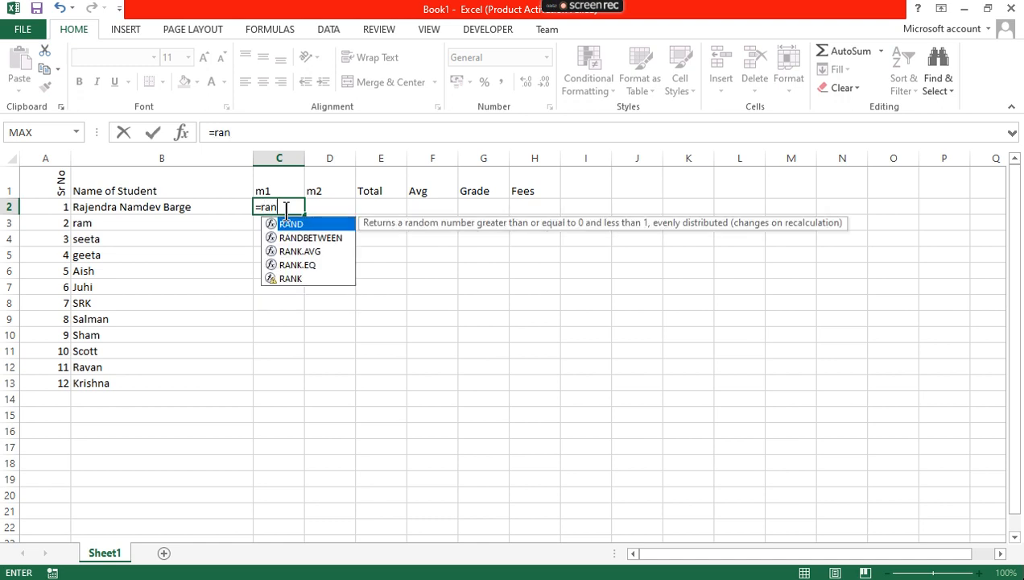
left_click(306, 240)
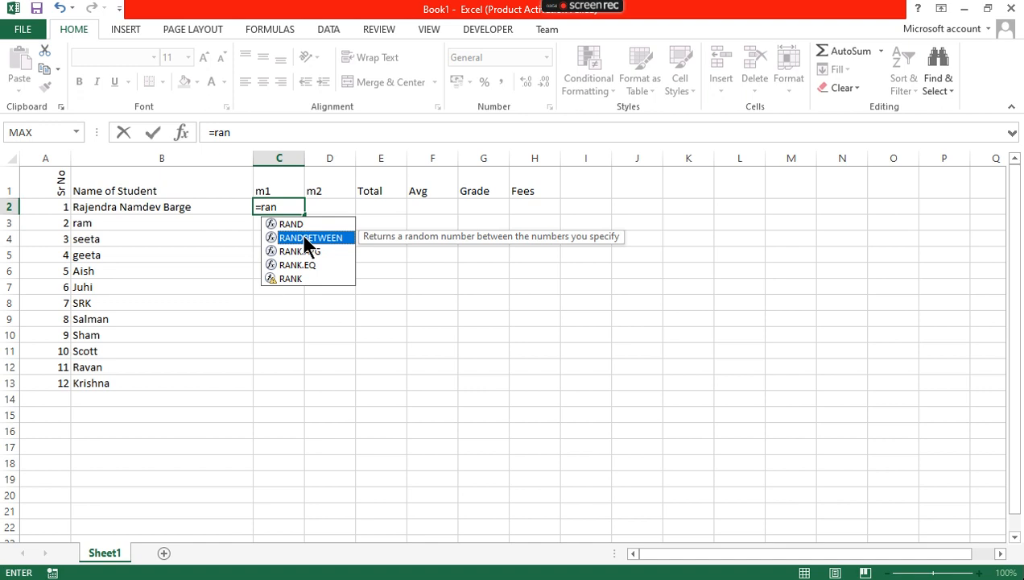
double_click(304, 237)
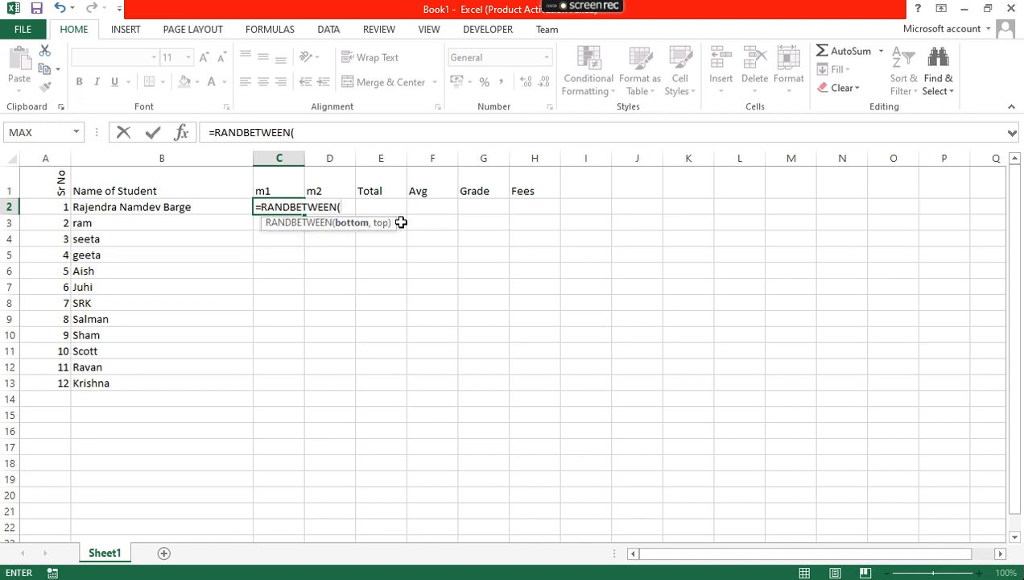
type("0,100")
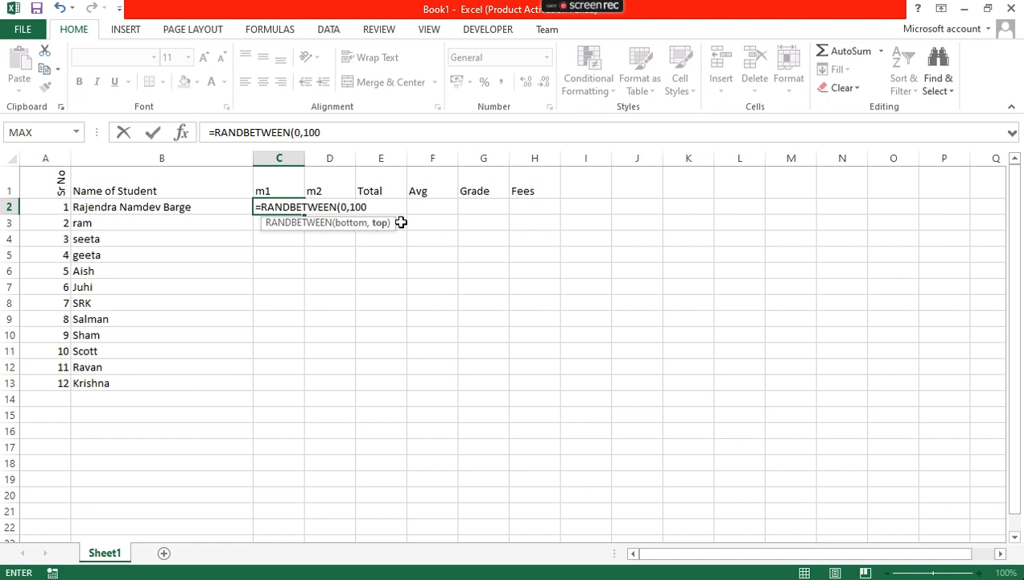
key("Return")
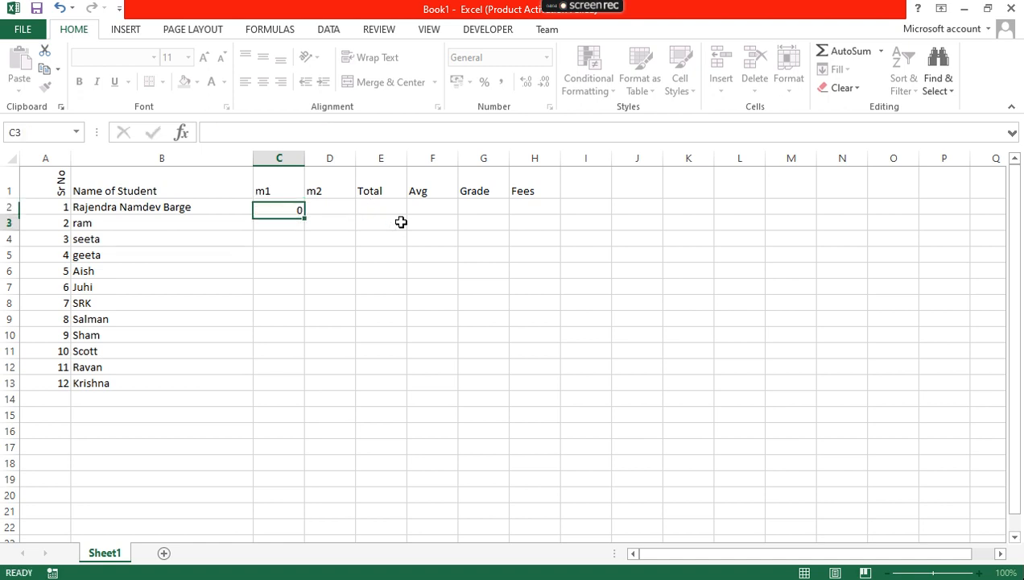
left_click(268, 209)
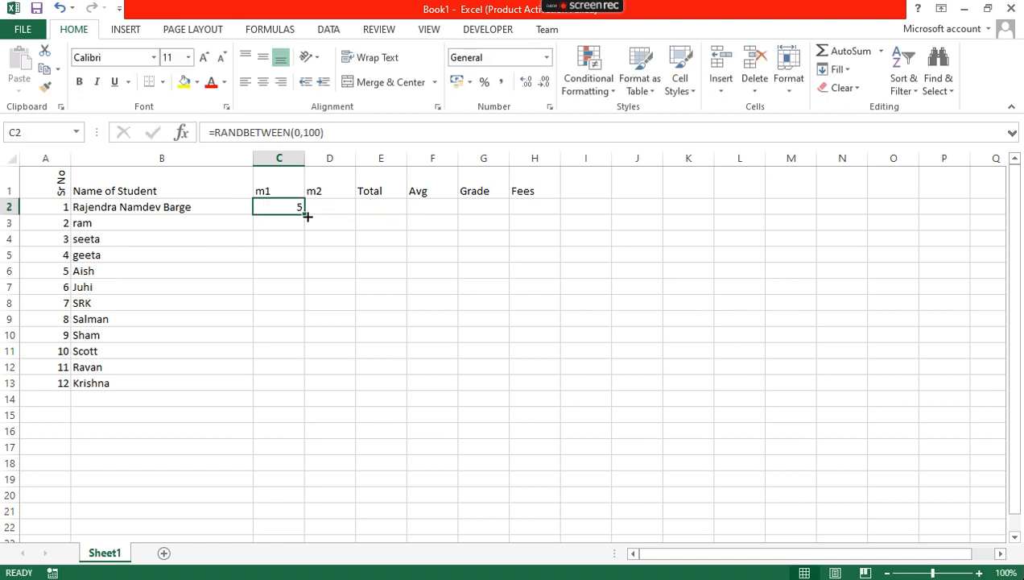
left_click_drag(304, 216, 320, 390)
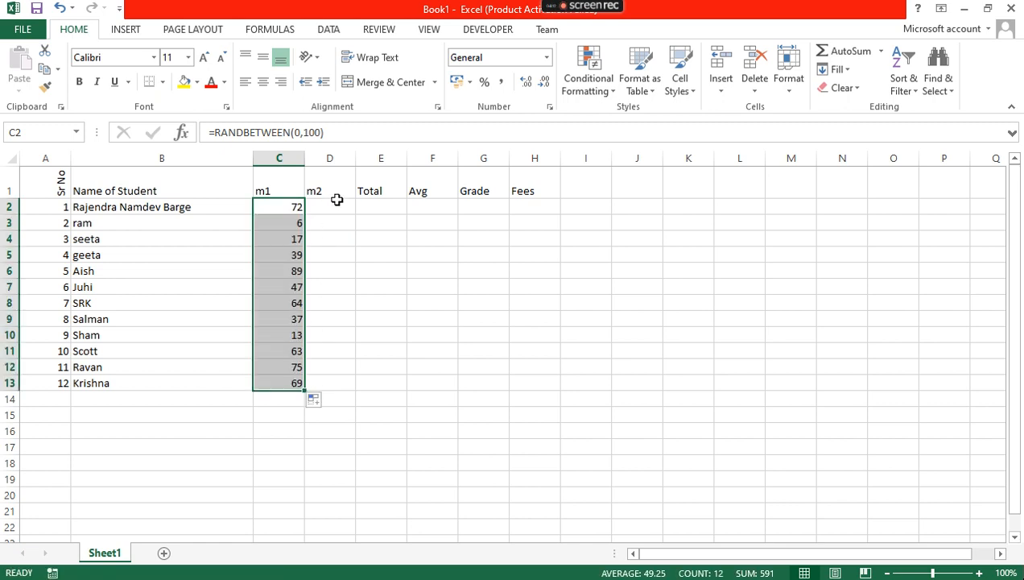
Fill D2:D13 with the same RANDBETWEEN(0,100) formula for m2 marks
left_click(338, 203)
type("=")
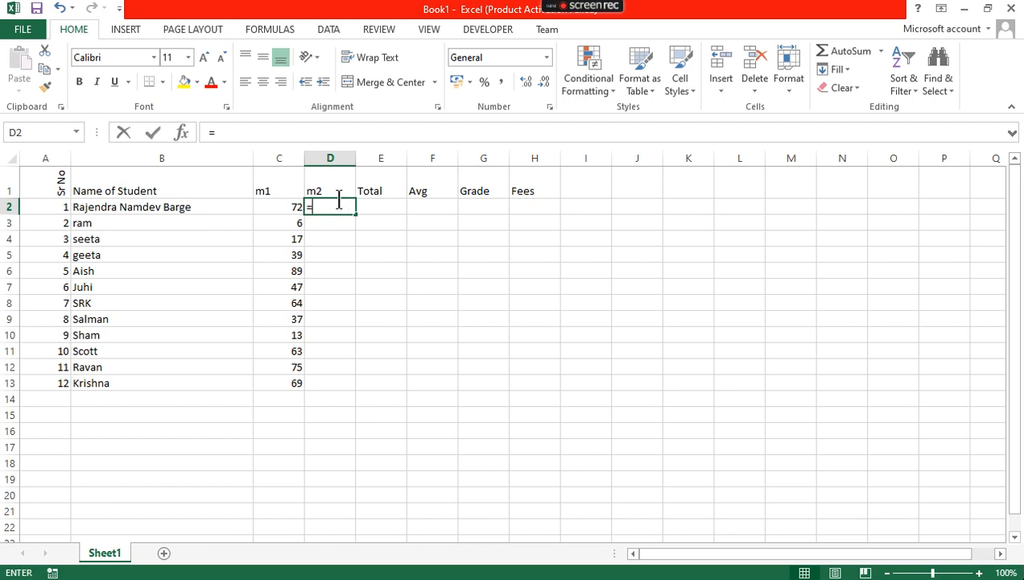
type("ram")
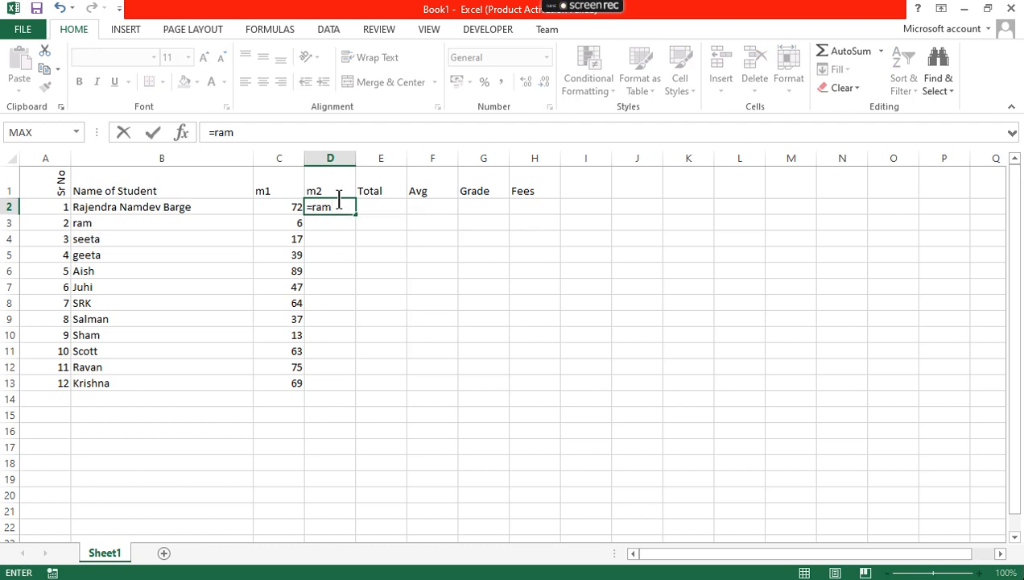
key("BackSpace")
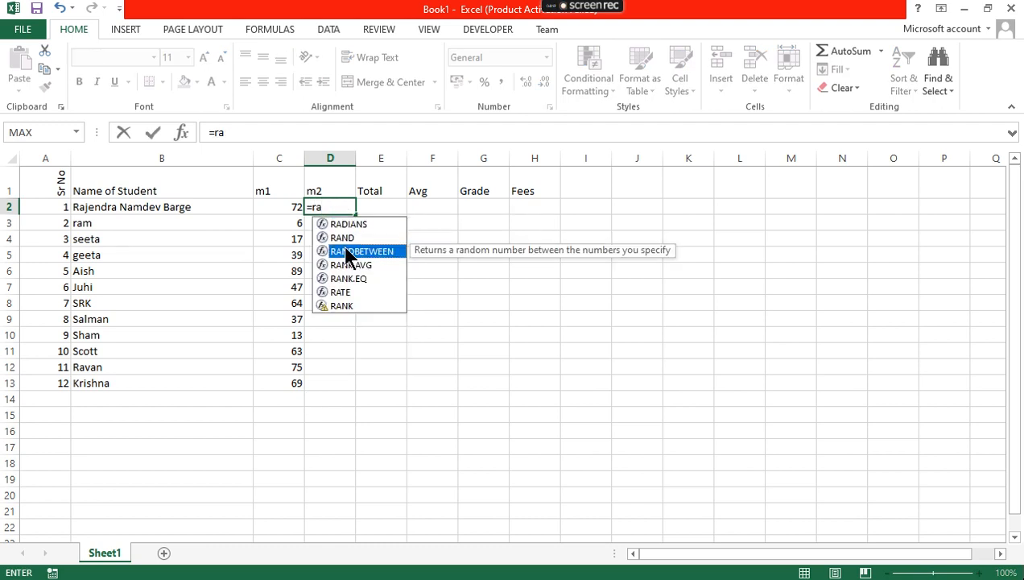
double_click(346, 251)
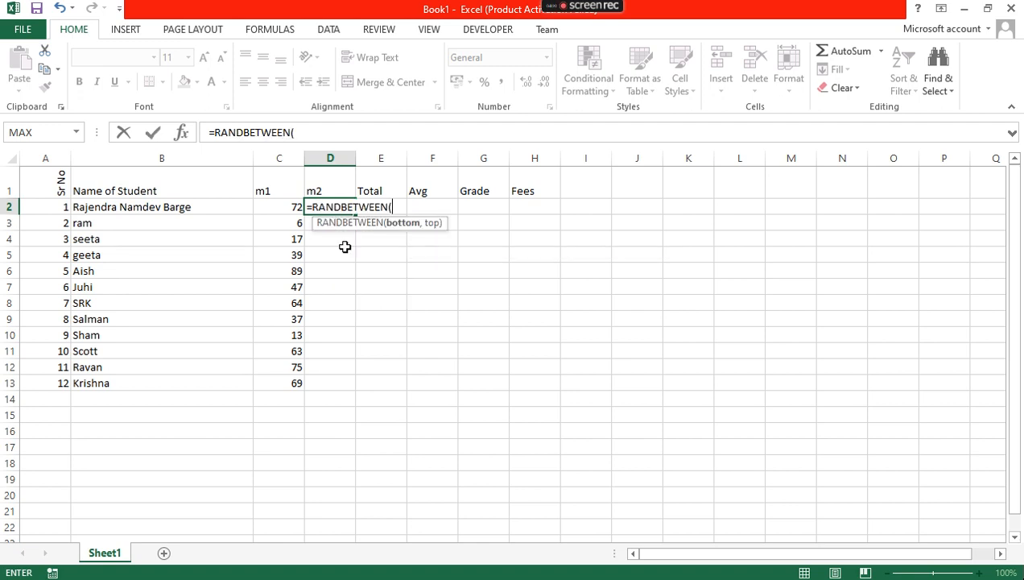
type("0,100")
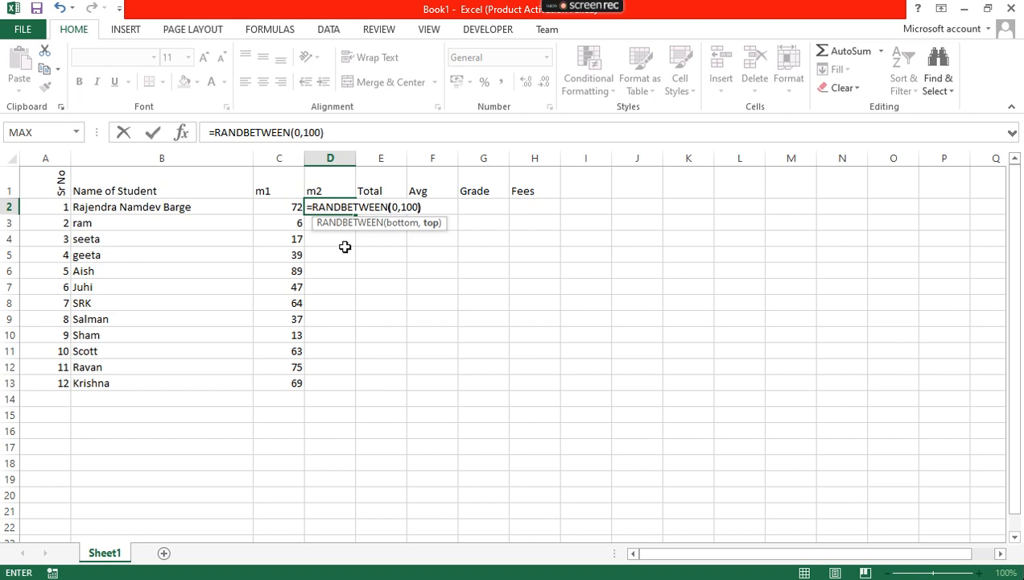
type(")")
key("Return")
left_click(344, 208)
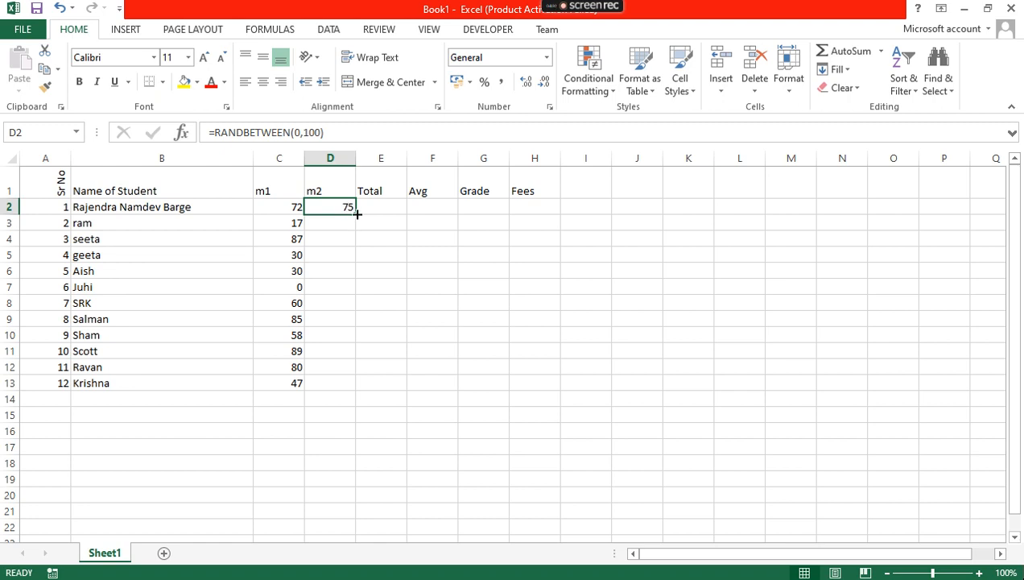
double_click(356, 214)
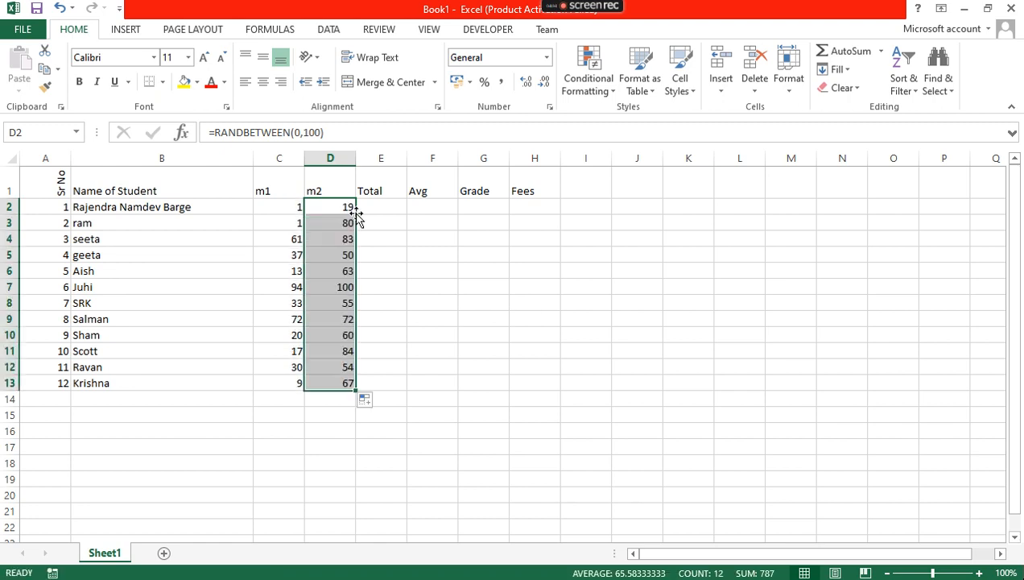
left_click(375, 273)
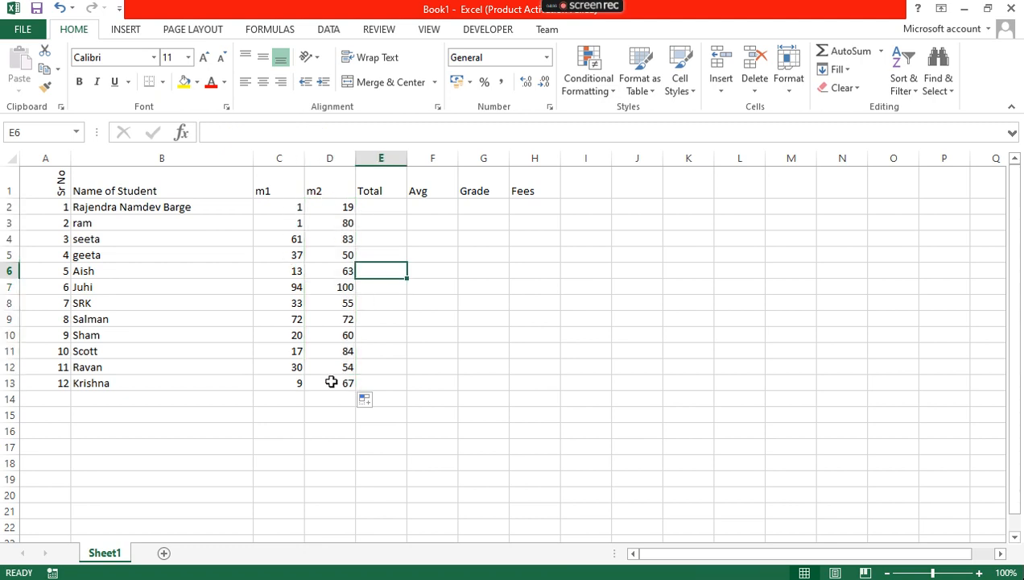
Enter =C2+D2 in E2 and copy the total formula down to E13
left_click(381, 206)
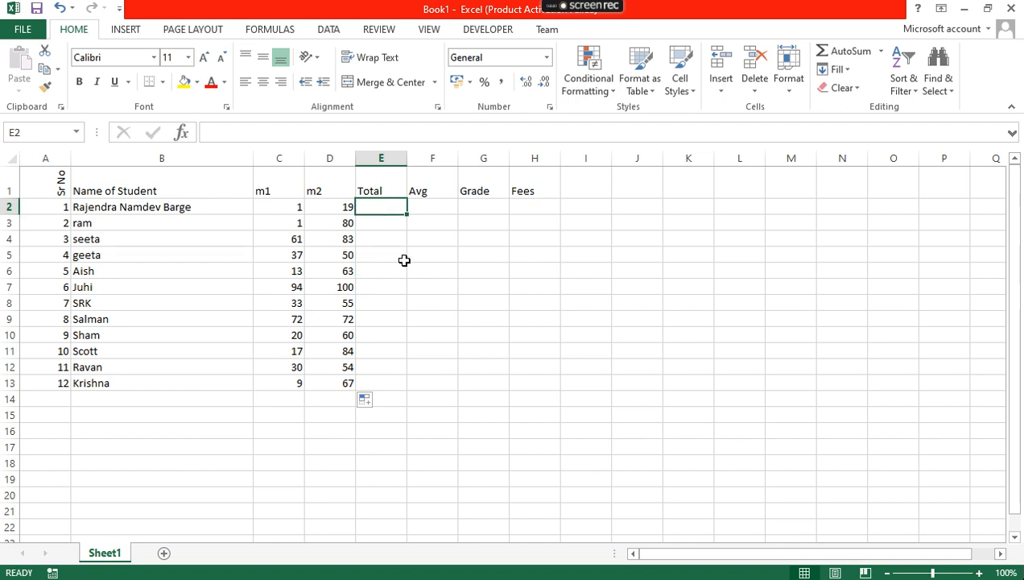
type("=")
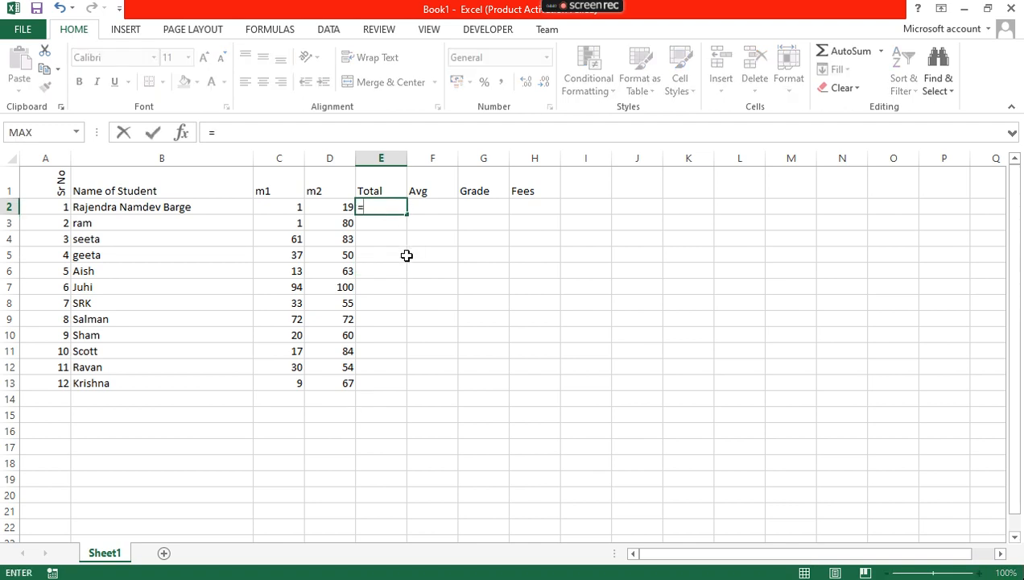
left_click(289, 207)
type("+")
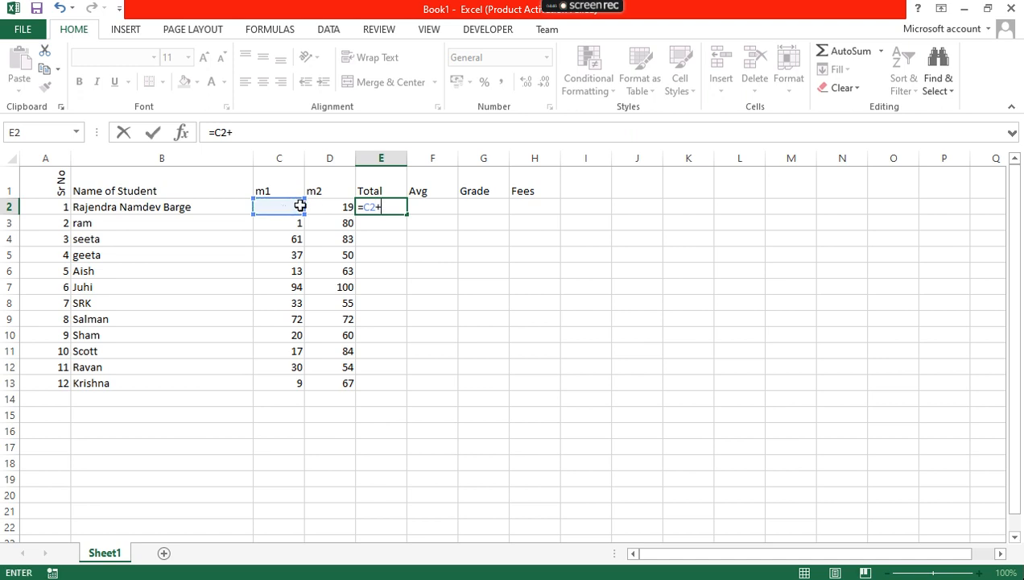
left_click(318, 204)
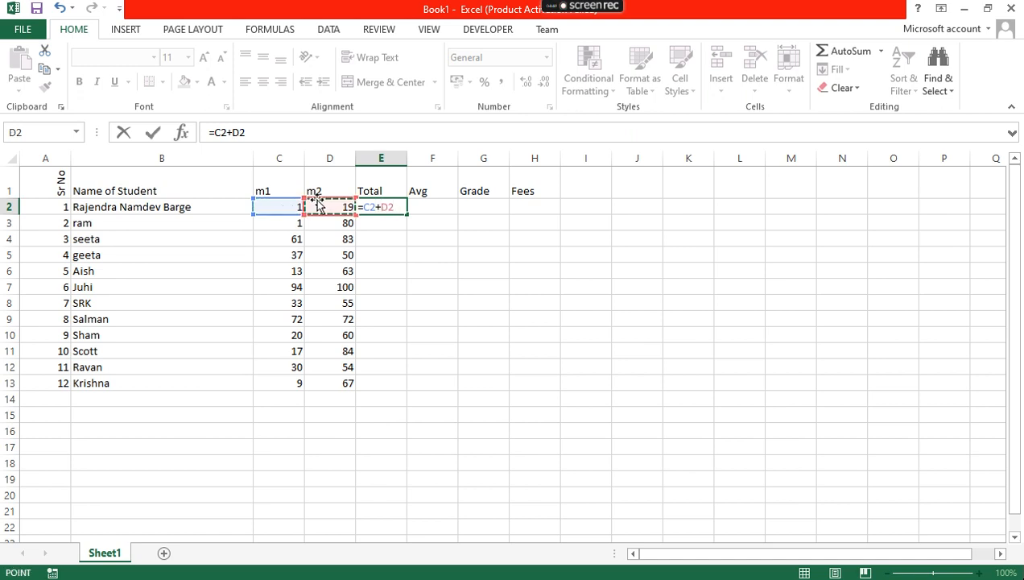
key("Return")
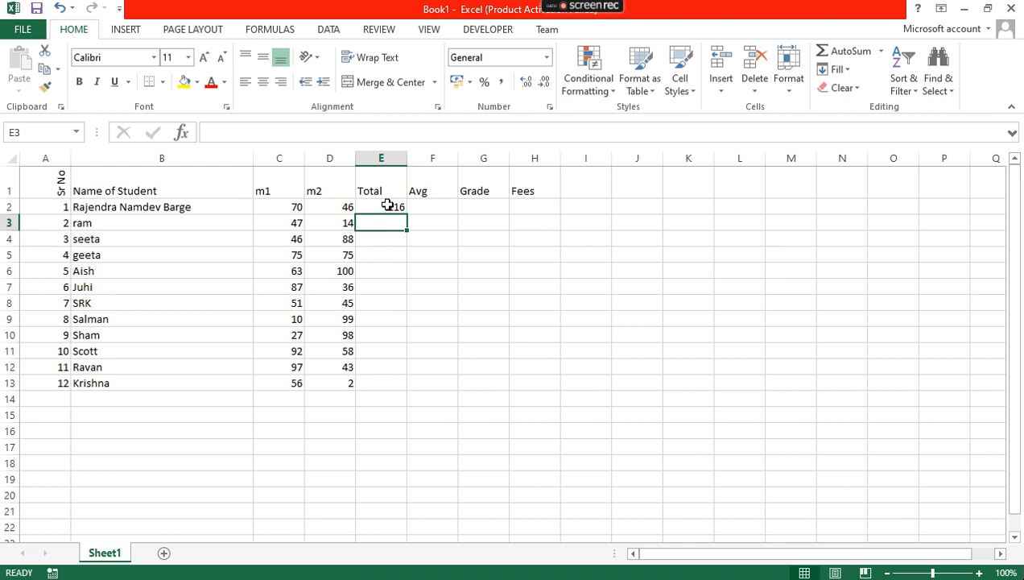
left_click(391, 206)
left_click_drag(406, 213, 419, 398)
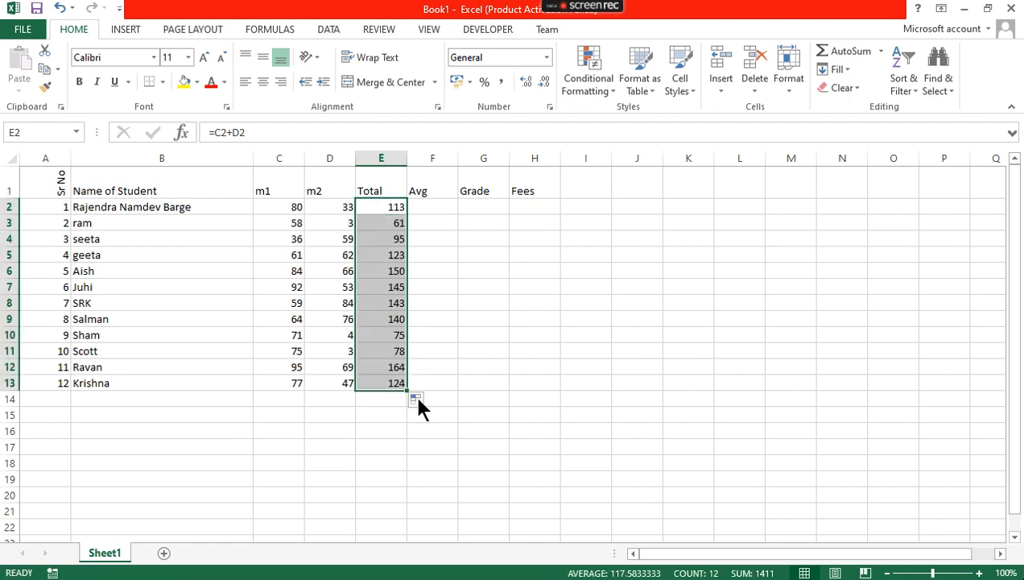
left_click(434, 203)
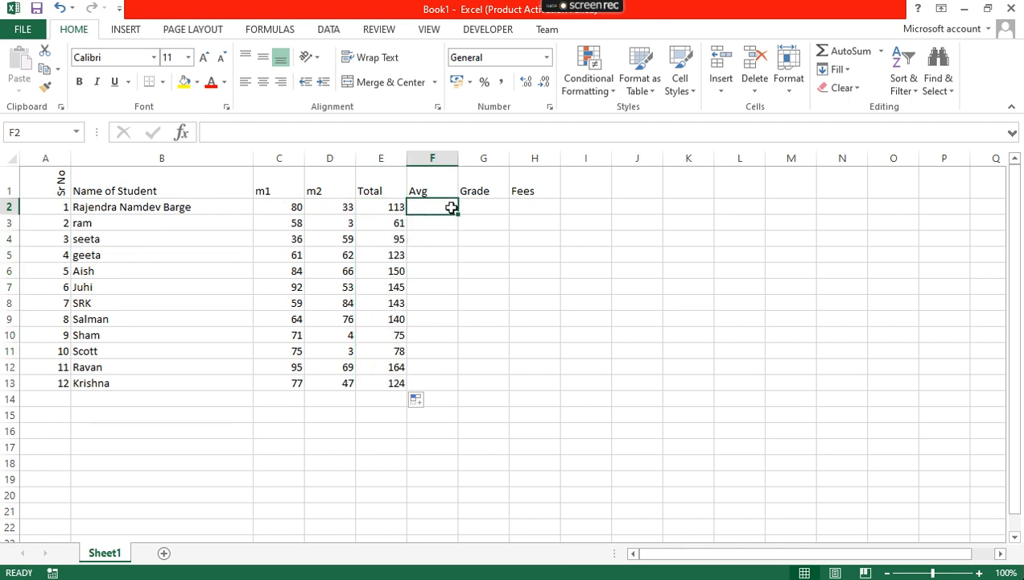
Enter the average formula =E2/2 in cell F2
type("=")
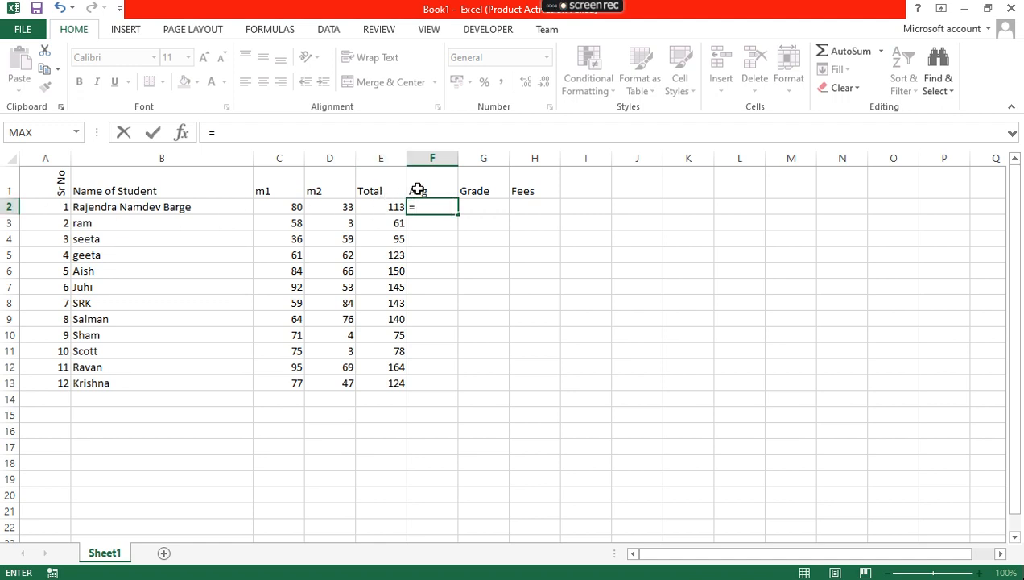
left_click(382, 207)
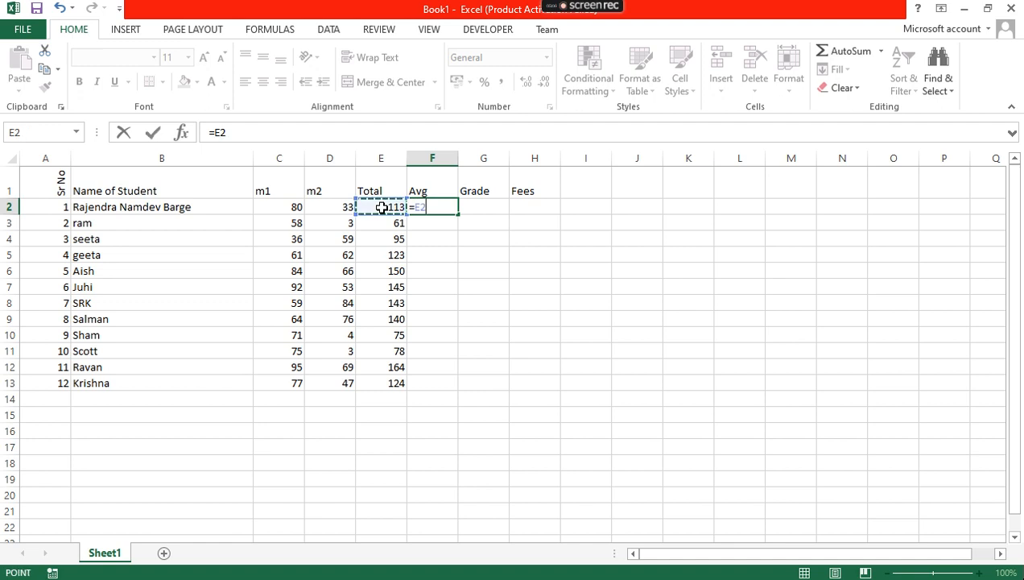
key("BackSpace")
key("BackSpace")
type("E2")
key("BackSpace")
type("2/2")
key("Return")
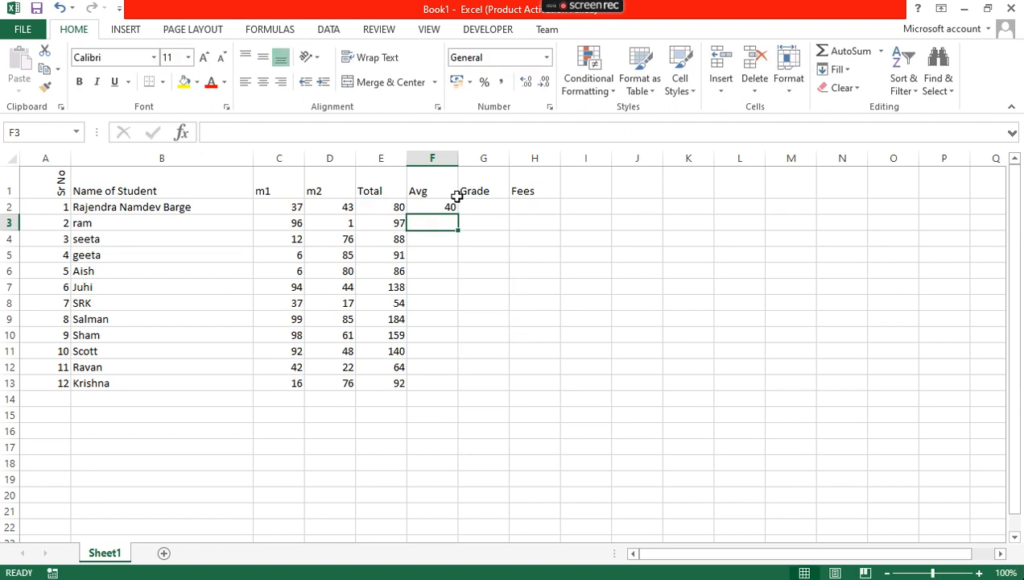
Copy the Avg formula down to F13, then select the marks range C2:D13
left_click(451, 207)
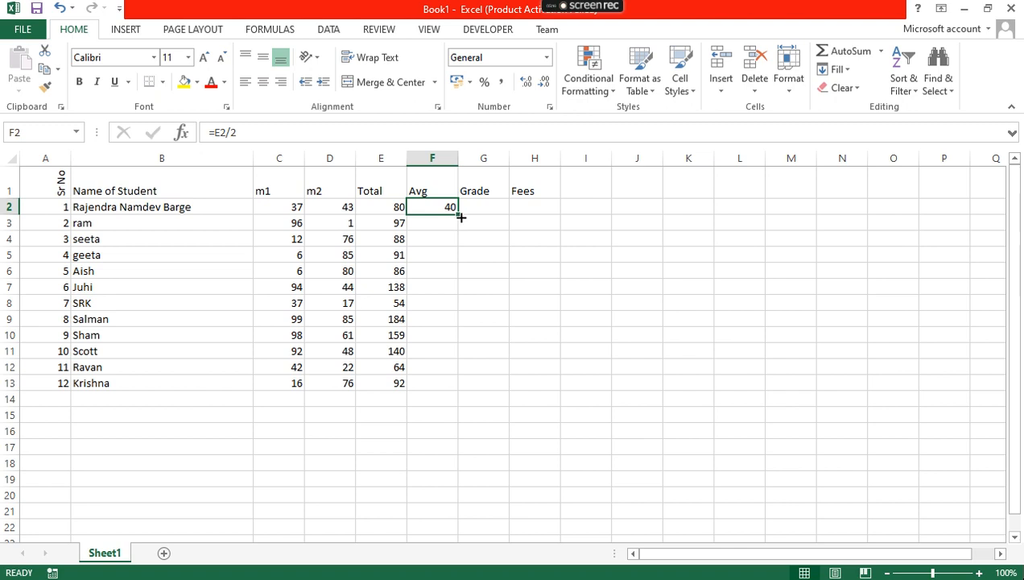
left_click_drag(461, 218, 426, 367)
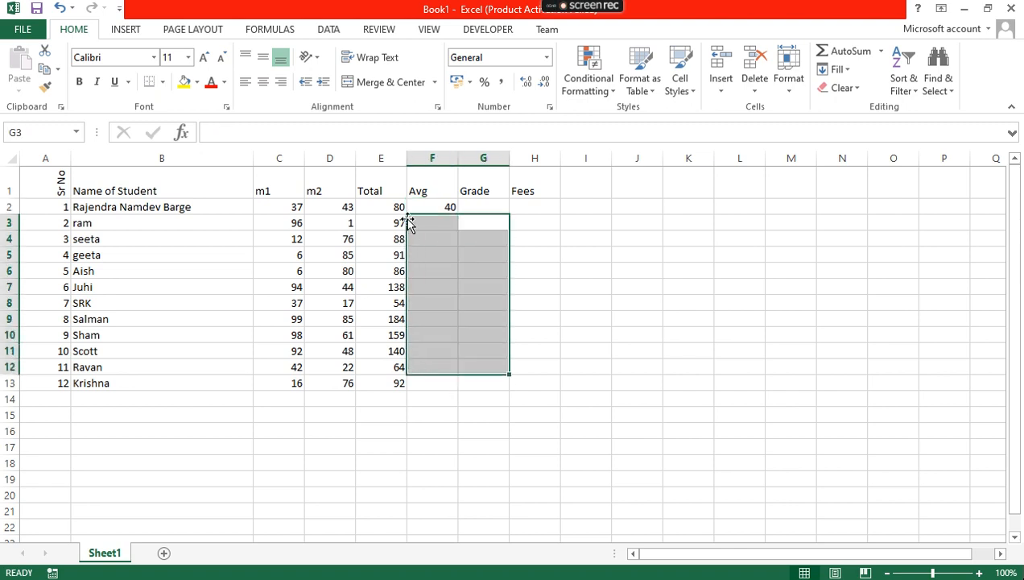
left_click(418, 206)
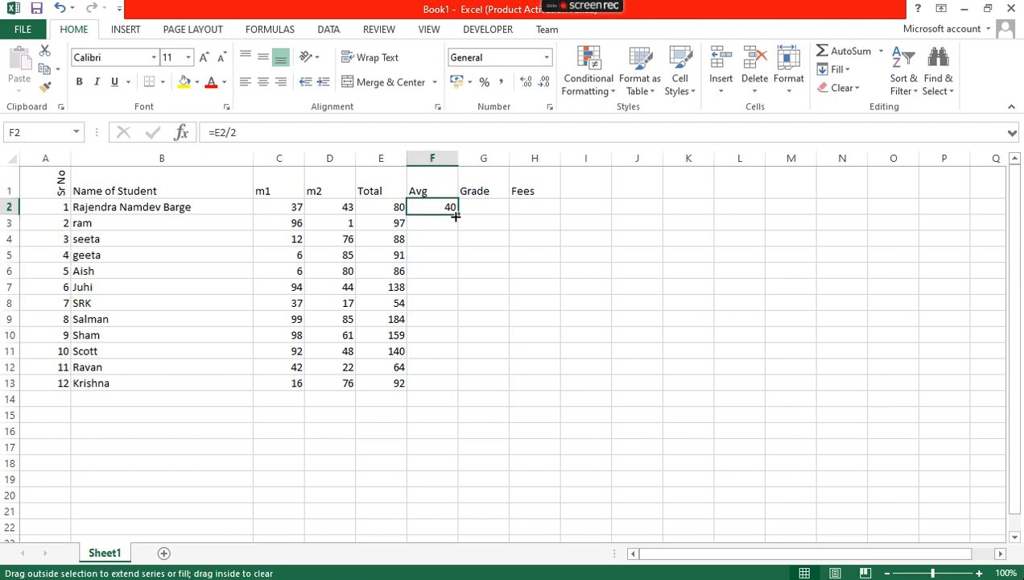
double_click(457, 215)
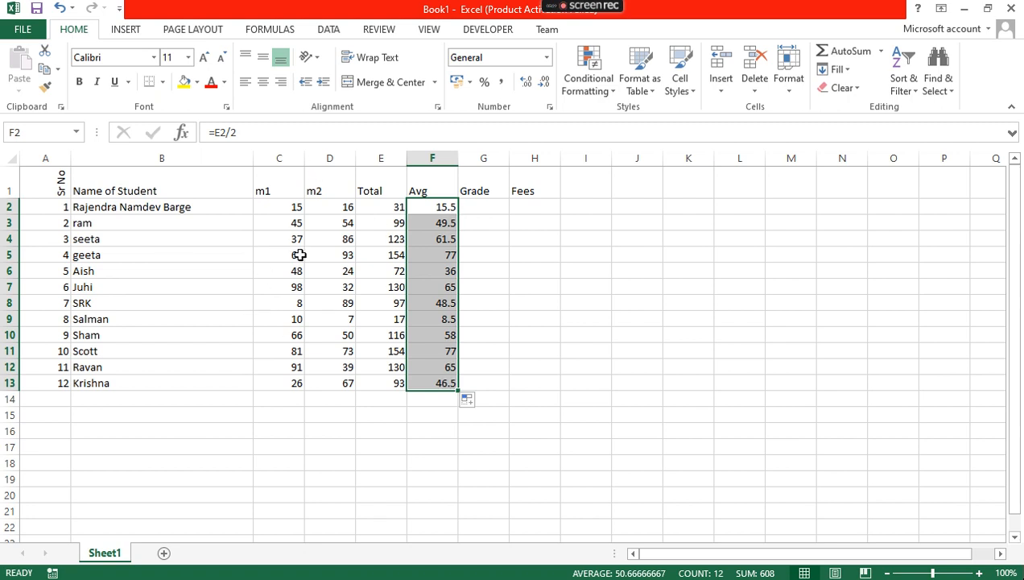
left_click_drag(281, 210, 322, 381)
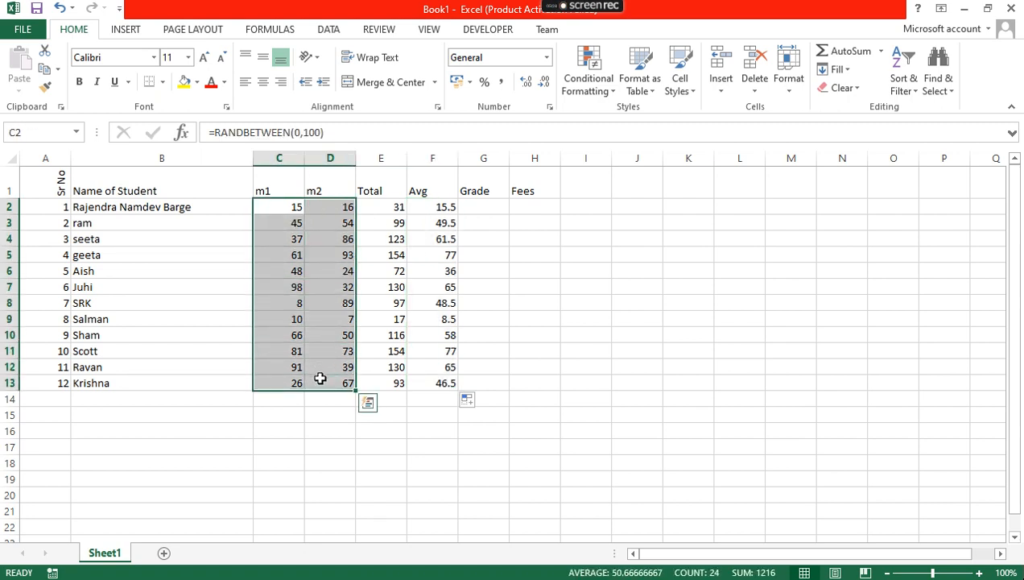
Paste C2:D13 back over itself as values only, then enter 155000 as the first fee in H2
left_click(44, 70)
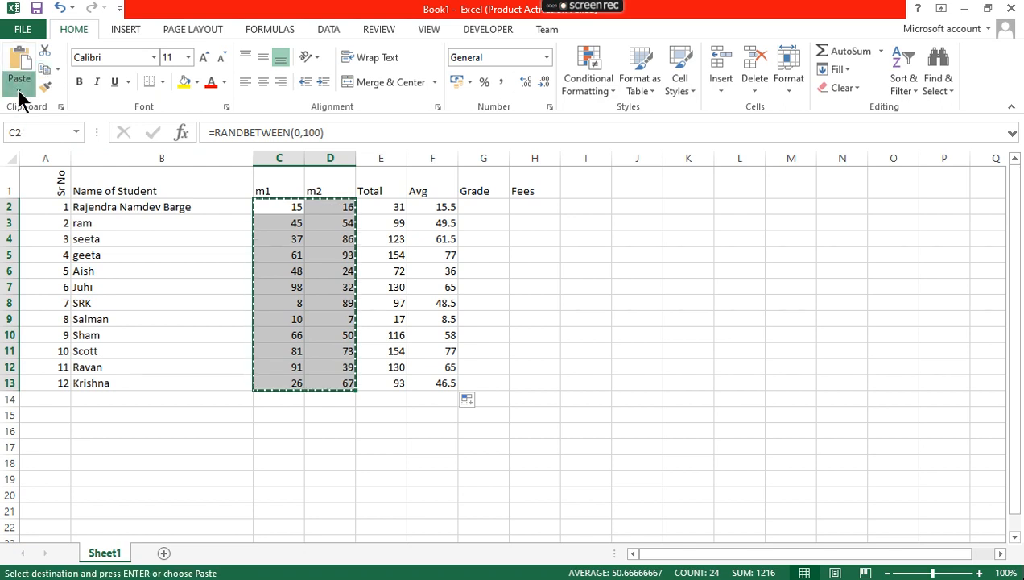
left_click(19, 90)
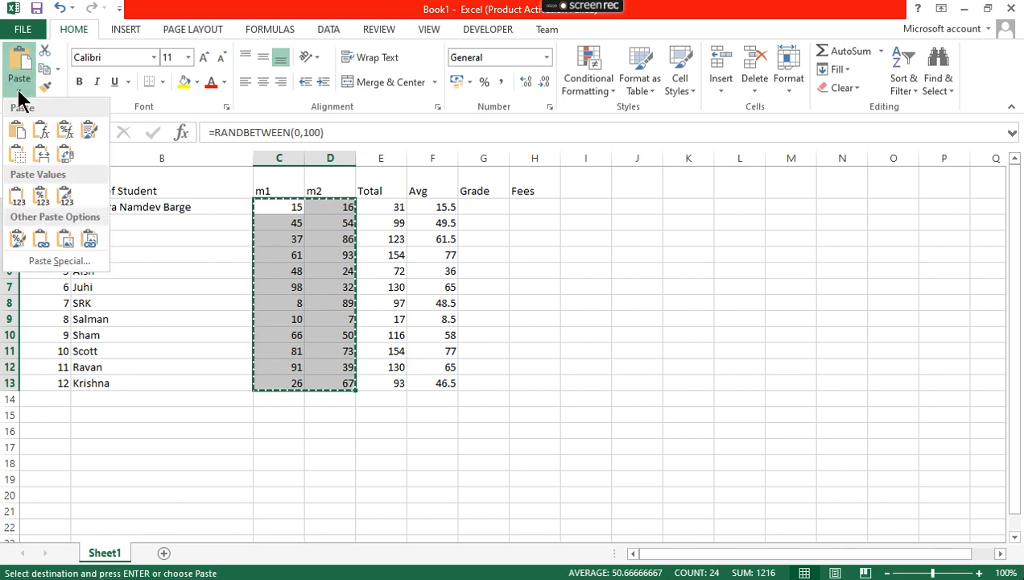
left_click(17, 196)
left_click(267, 260)
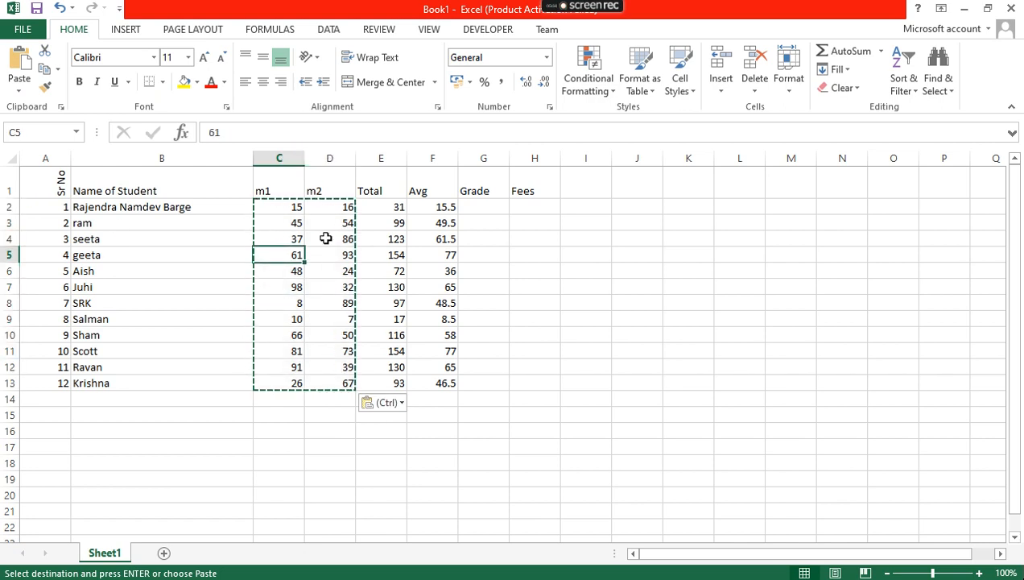
left_click(525, 206)
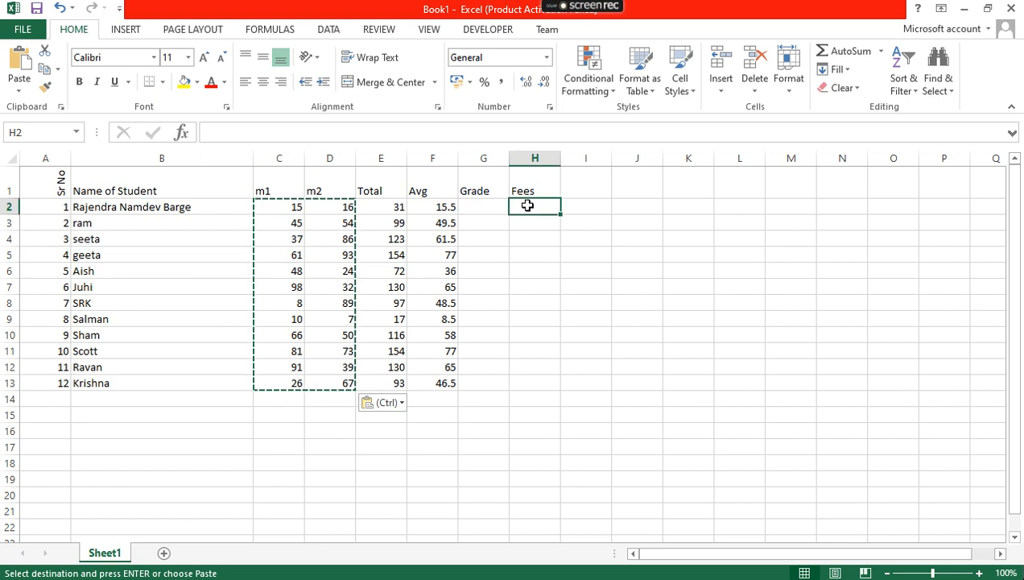
type("155000")
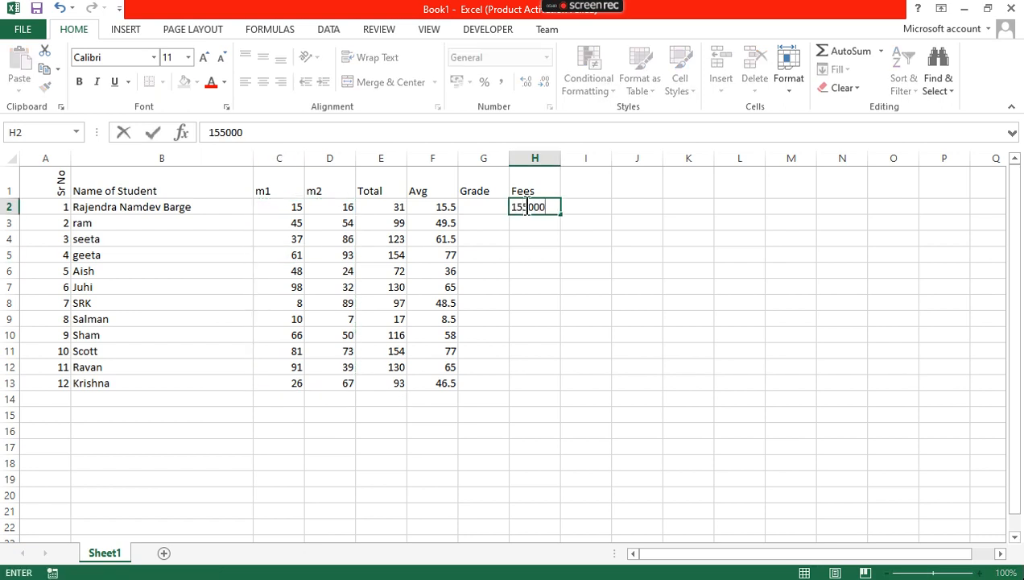
Enter the next fees 5500, 3500 and 6500 below the first one in H3:H5
key("Return")
type("5500")
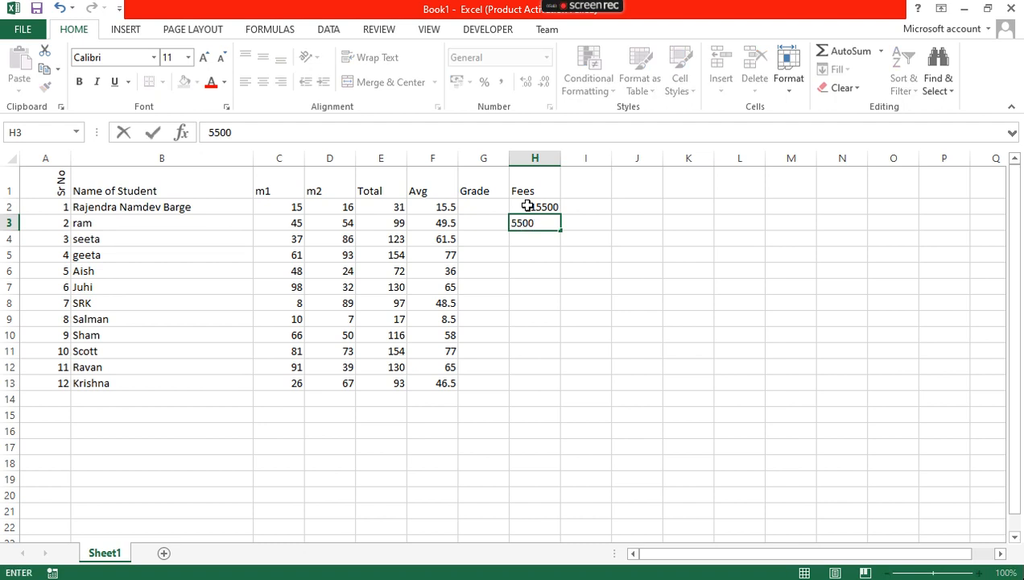
key("Return")
type("3500")
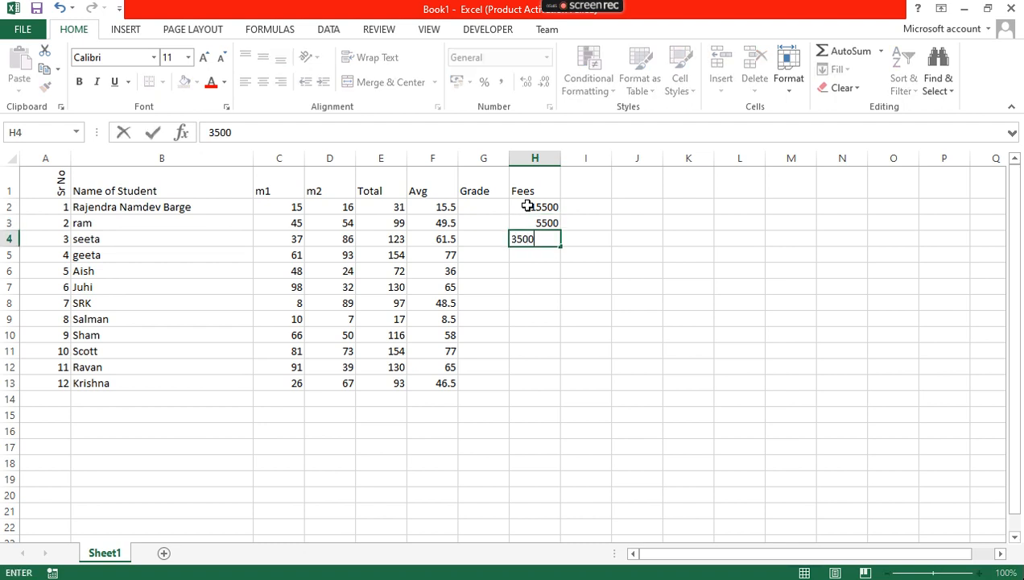
key("Return")
type("6500")
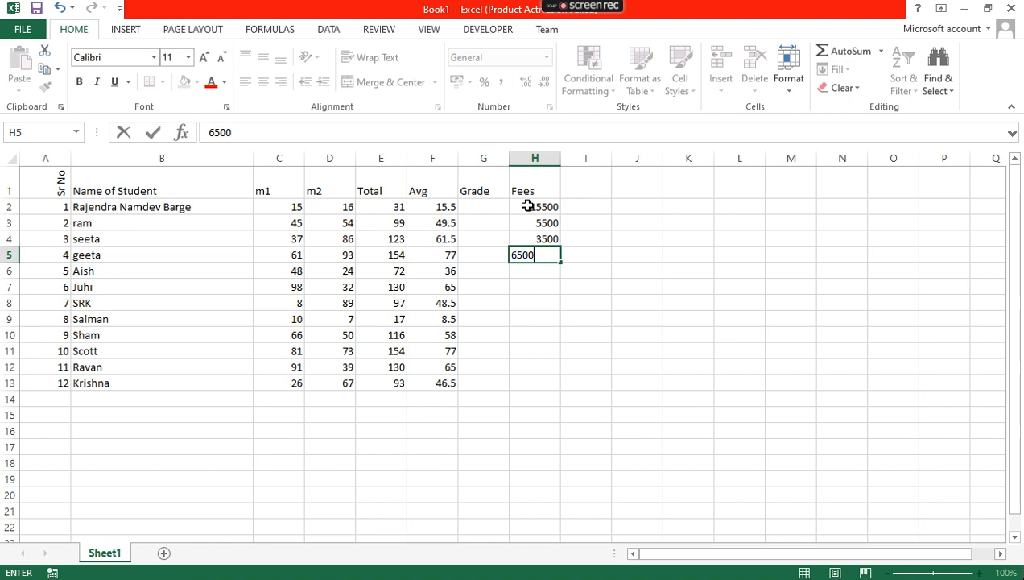
key("Return")
Copy the four fees in H2:H5 into H6:H9 and H10:H13
left_click_drag(528, 206, 533, 254)
key("ctrl+c")
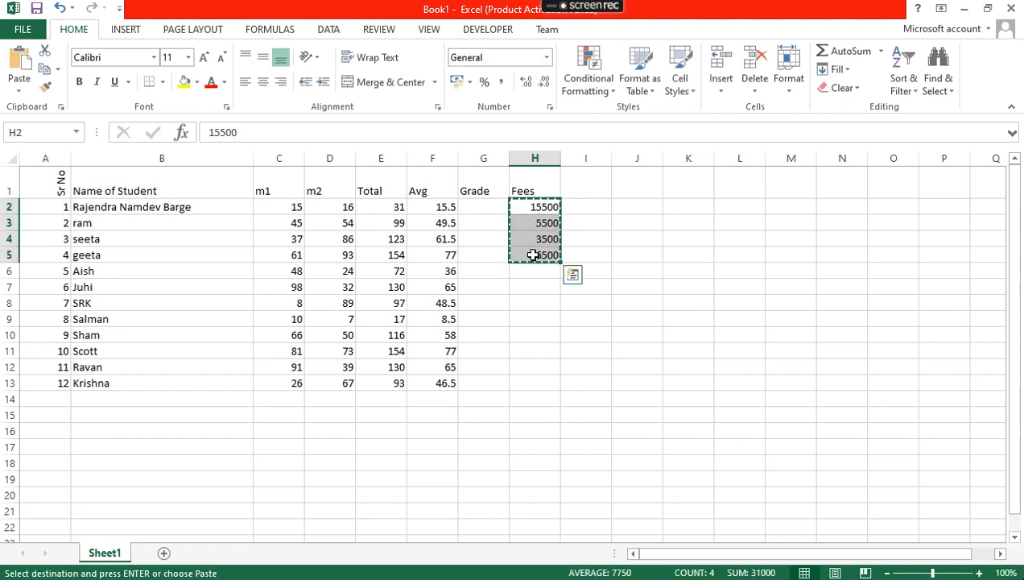
left_click(533, 276)
key("ctrl+v")
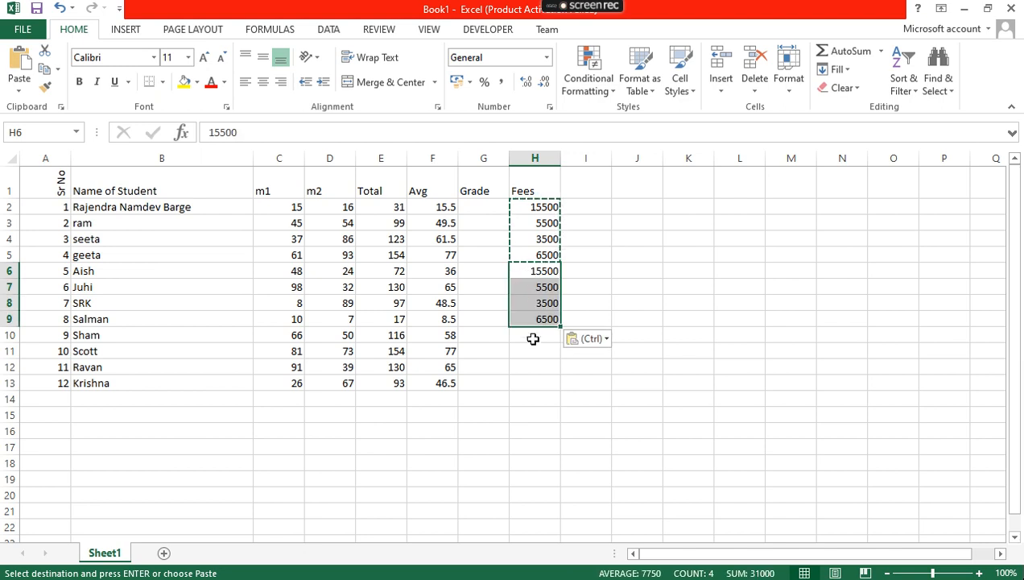
left_click(535, 341)
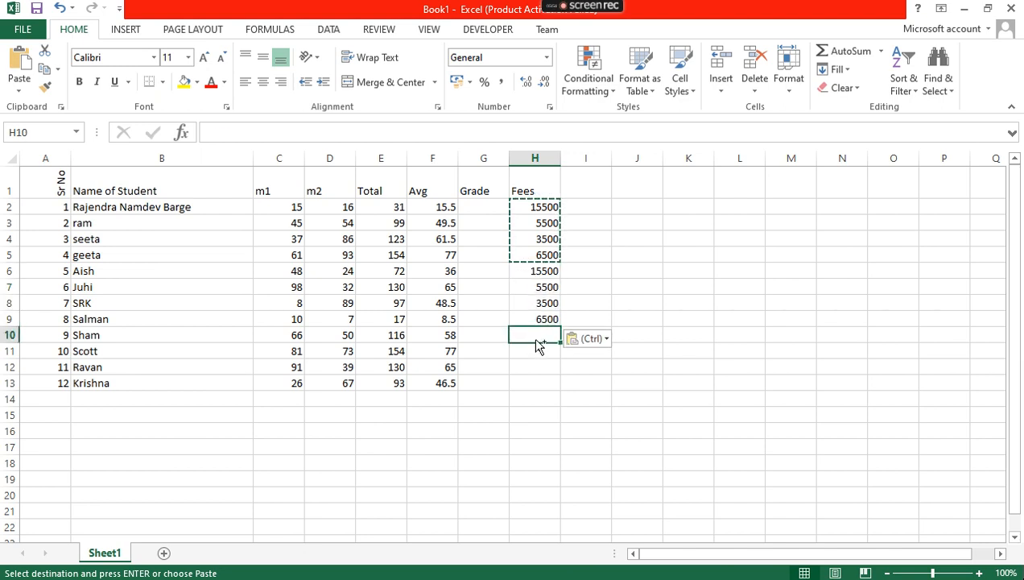
key("ctrl+v")
left_click(521, 428)
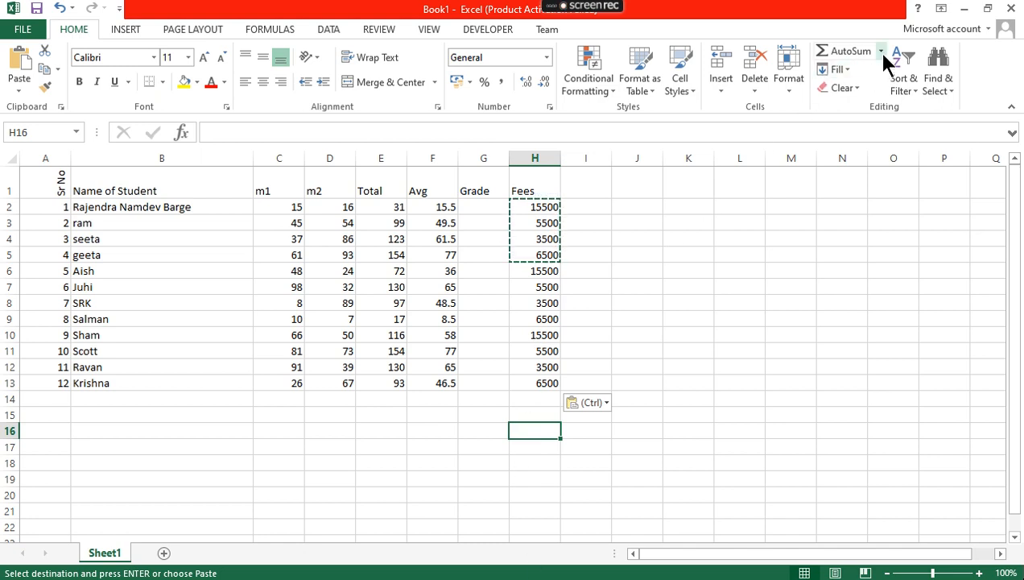
AutoSum the fees into H16 as =SUM(H2:H15), showing 93000, and enlarge it to 14-point
key("ctrl")
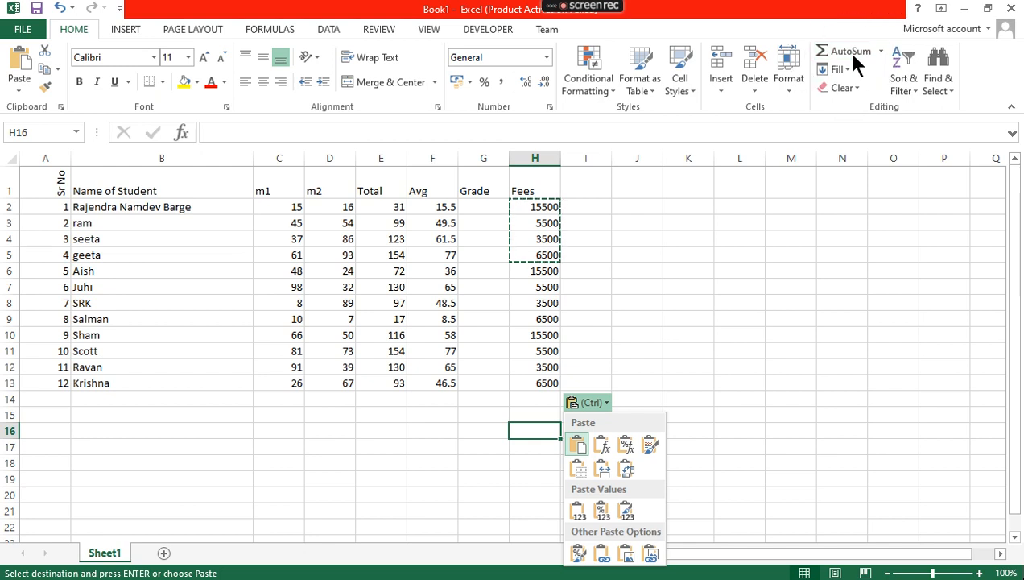
left_click(880, 50)
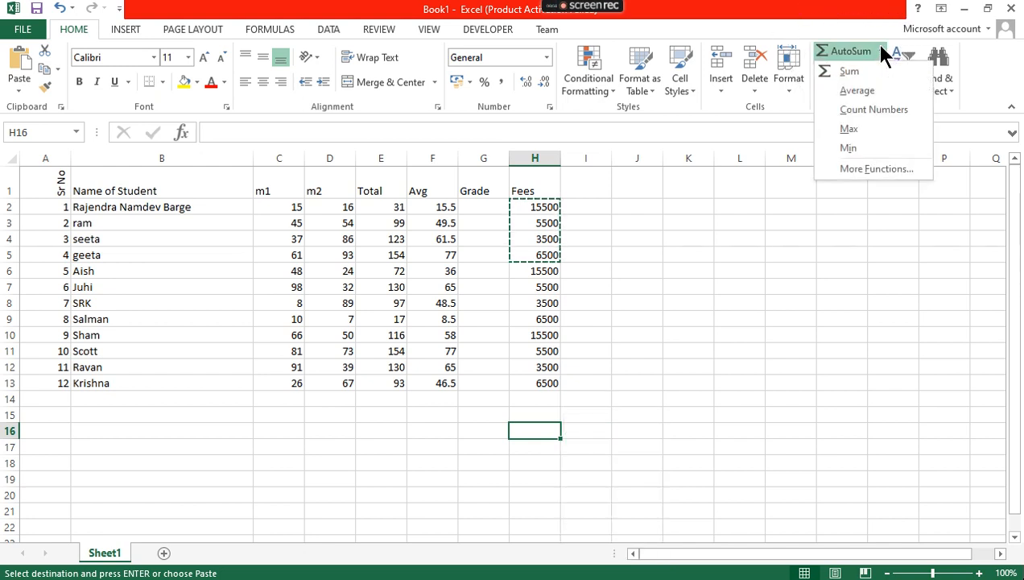
left_click(864, 72)
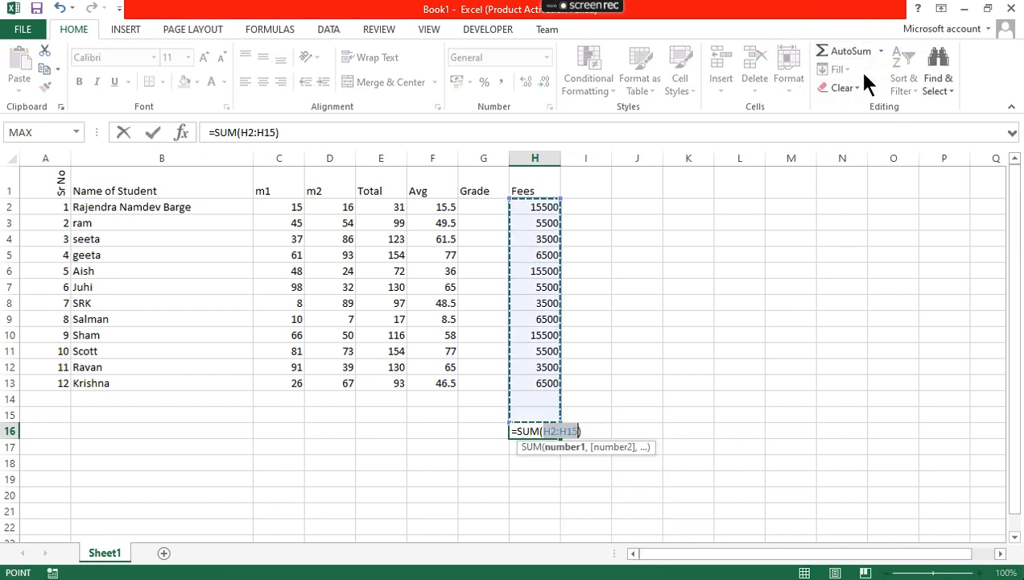
key("Return")
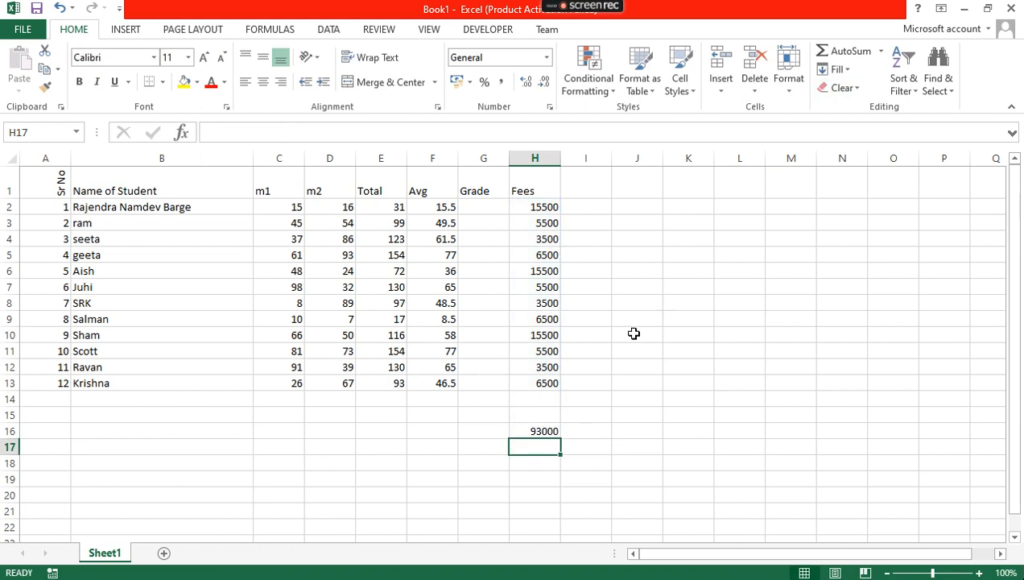
left_click(538, 431)
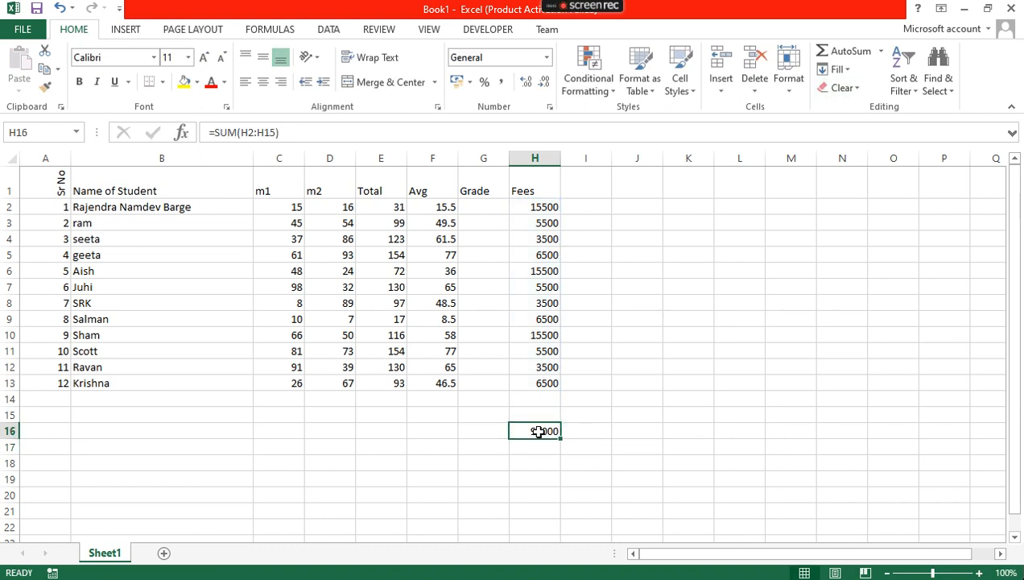
left_click(203, 58)
left_click(203, 58)
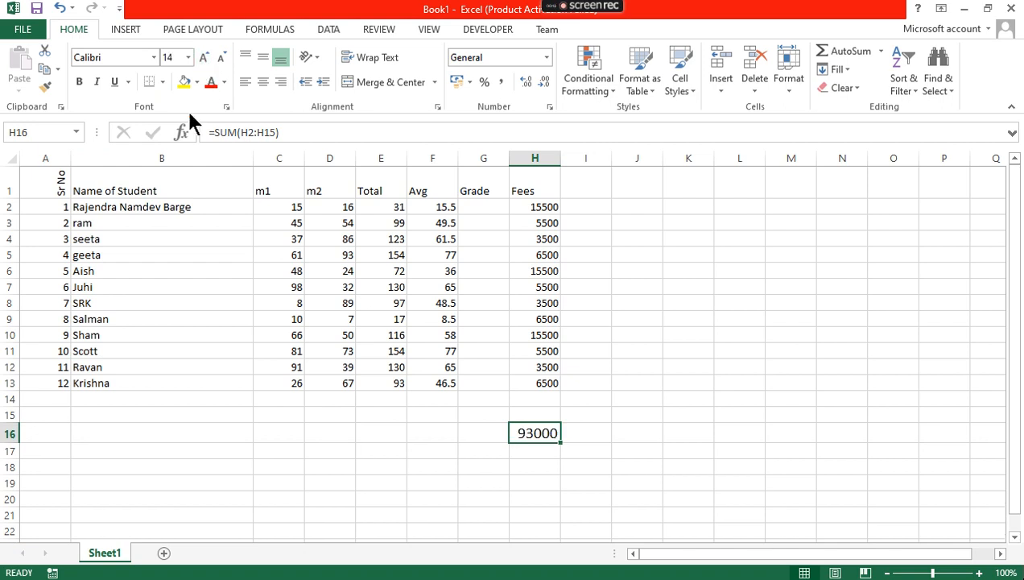
Make the H16 total bold and apply a Top and Double Bottom Border
left_click(78, 84)
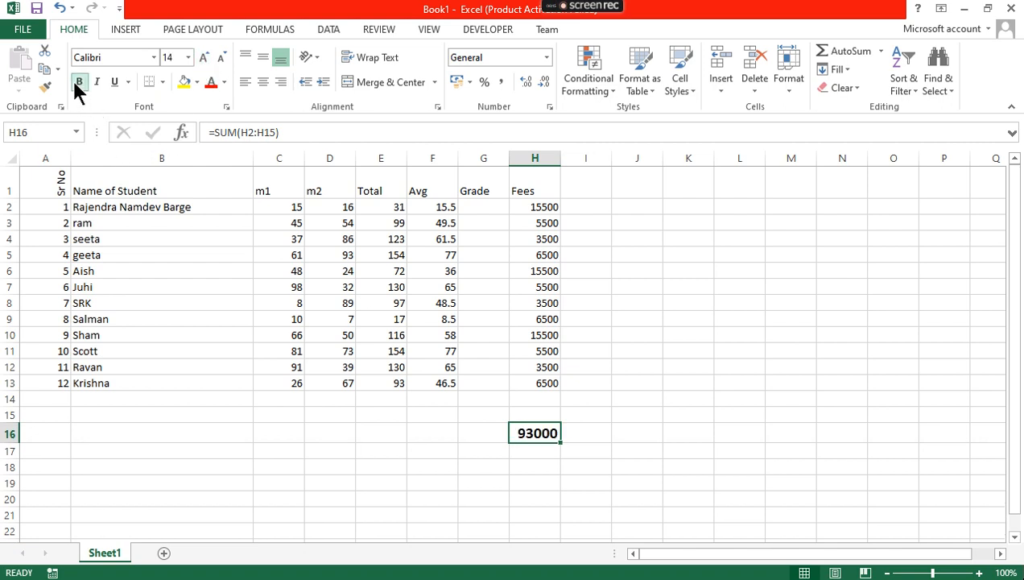
left_click(160, 81)
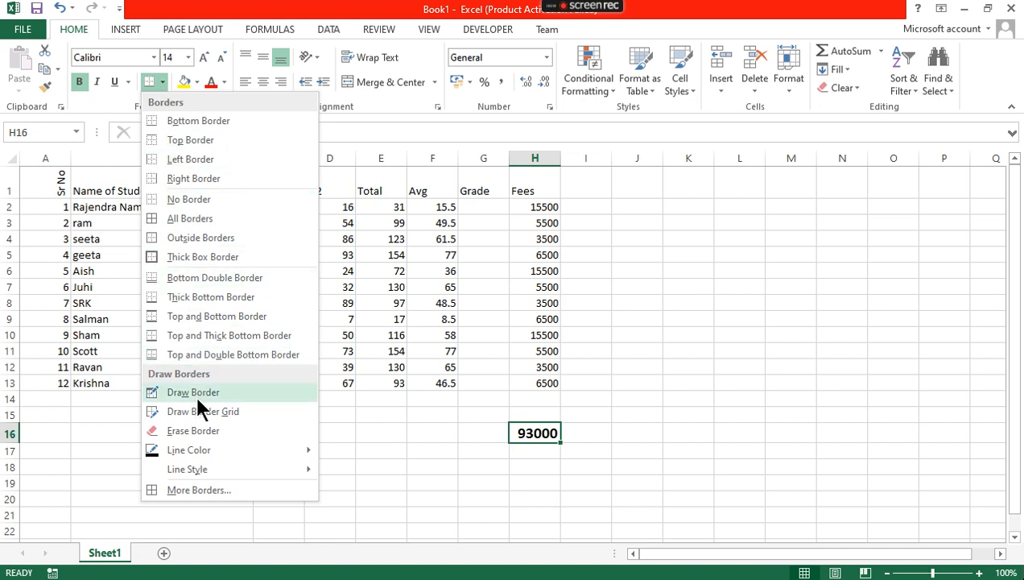
left_click(209, 354)
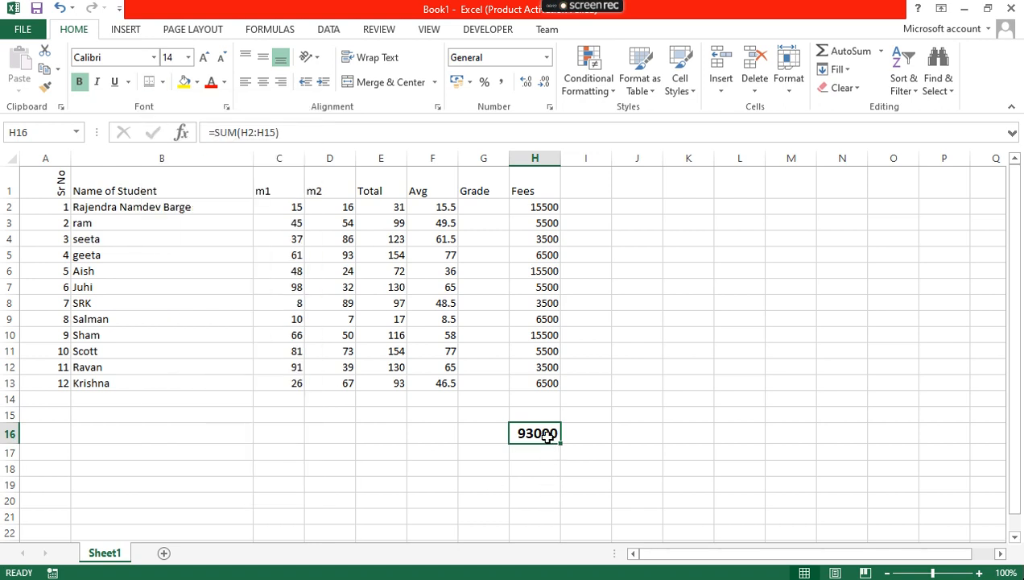
left_click(245, 508)
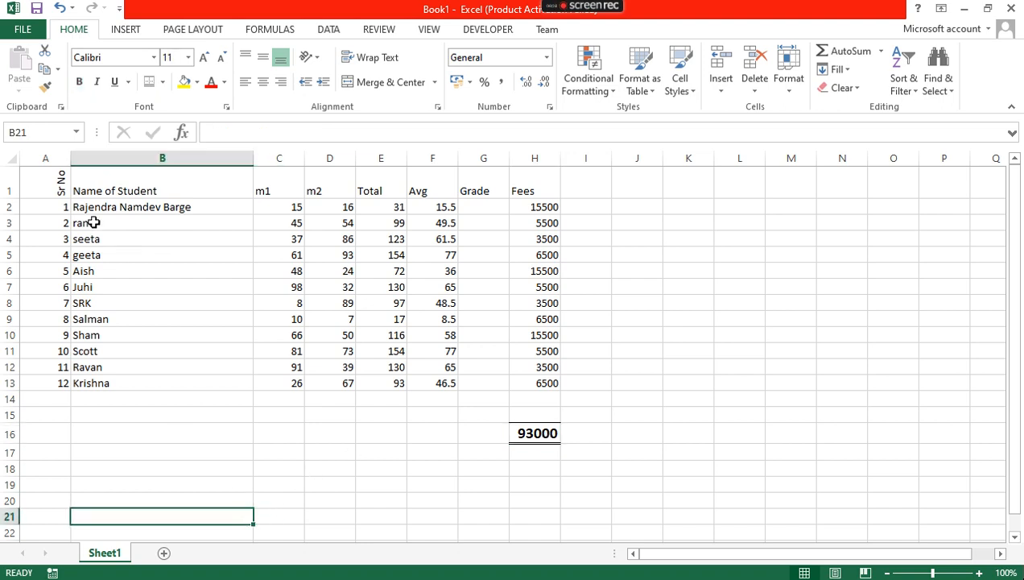
Centre the Sr No numbers in column A
left_click(54, 149)
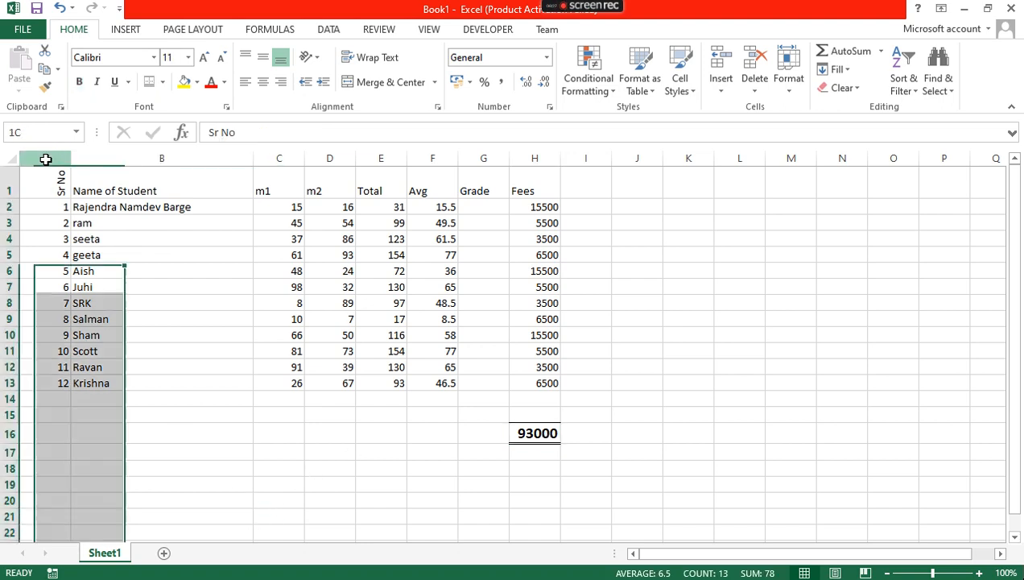
left_click(257, 83)
left_click(194, 348)
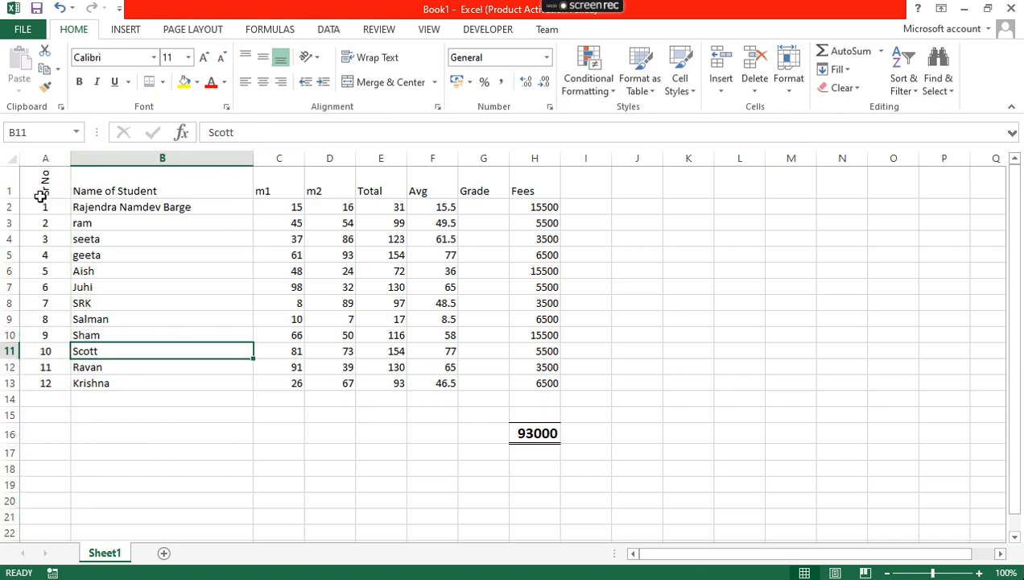
Make the A1:H1 header labels centred, middle-aligned, bold and 12-point
left_click_drag(40, 190, 527, 174)
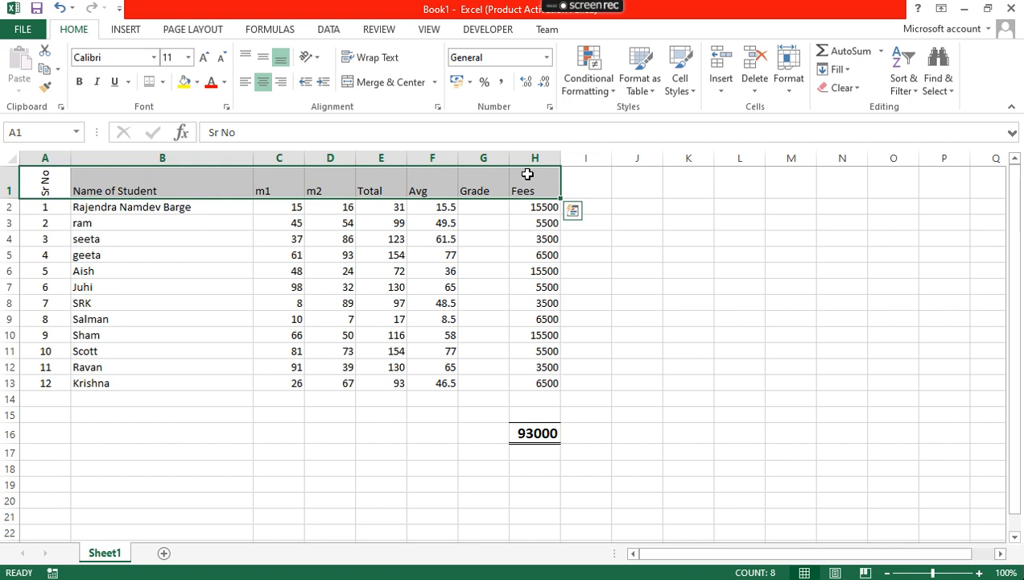
left_click(262, 79)
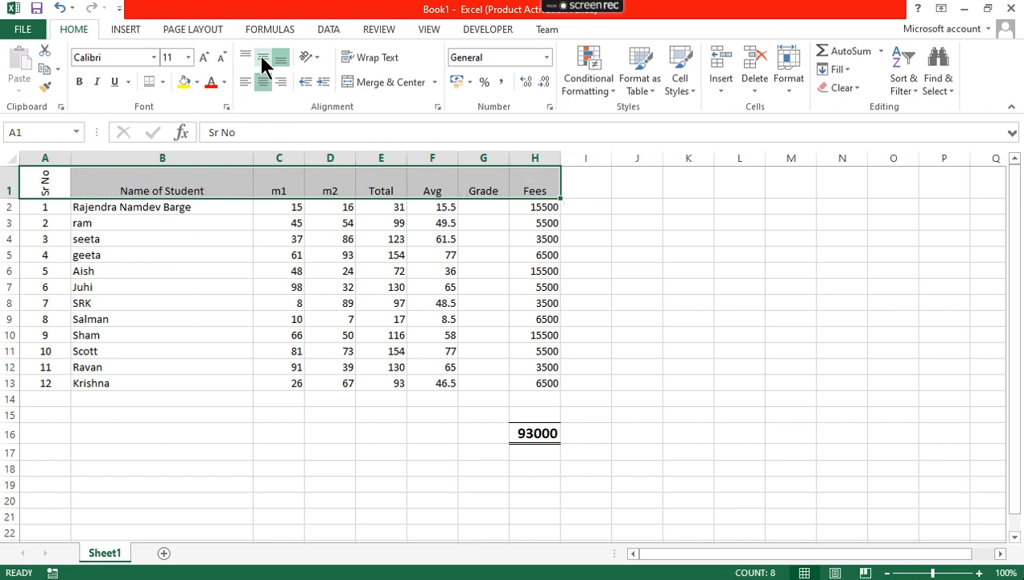
left_click(262, 60)
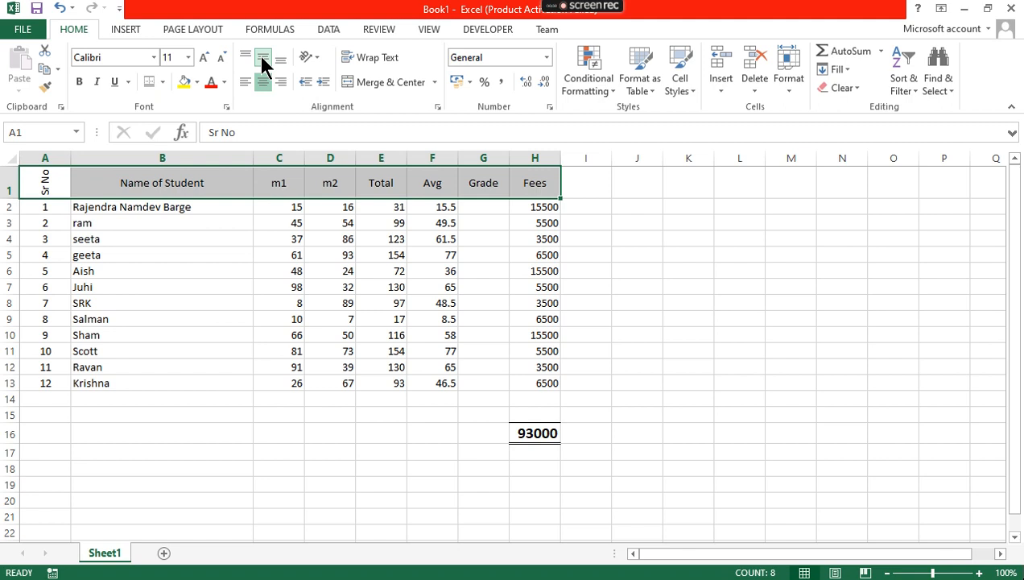
left_click(204, 58)
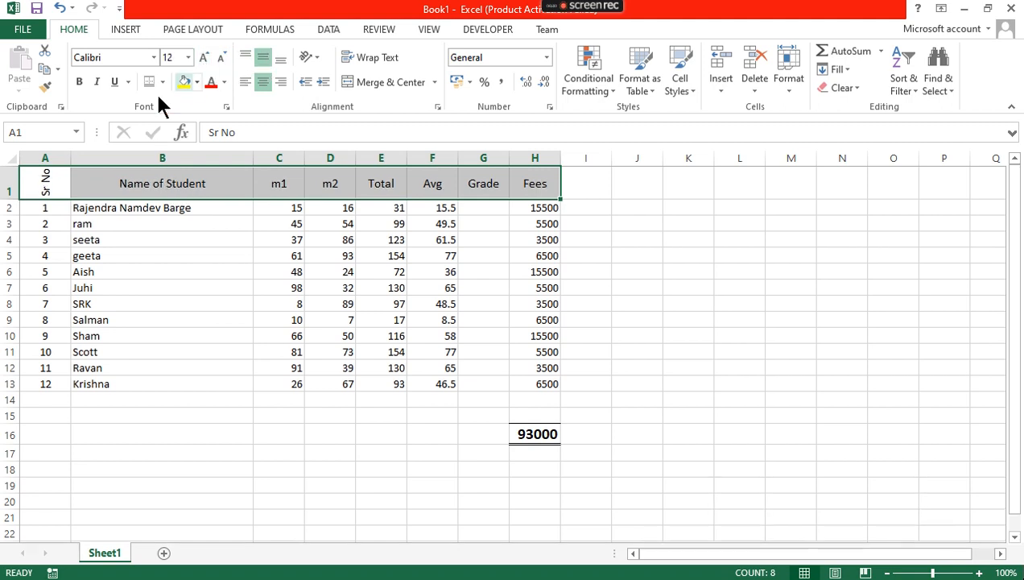
left_click(77, 82)
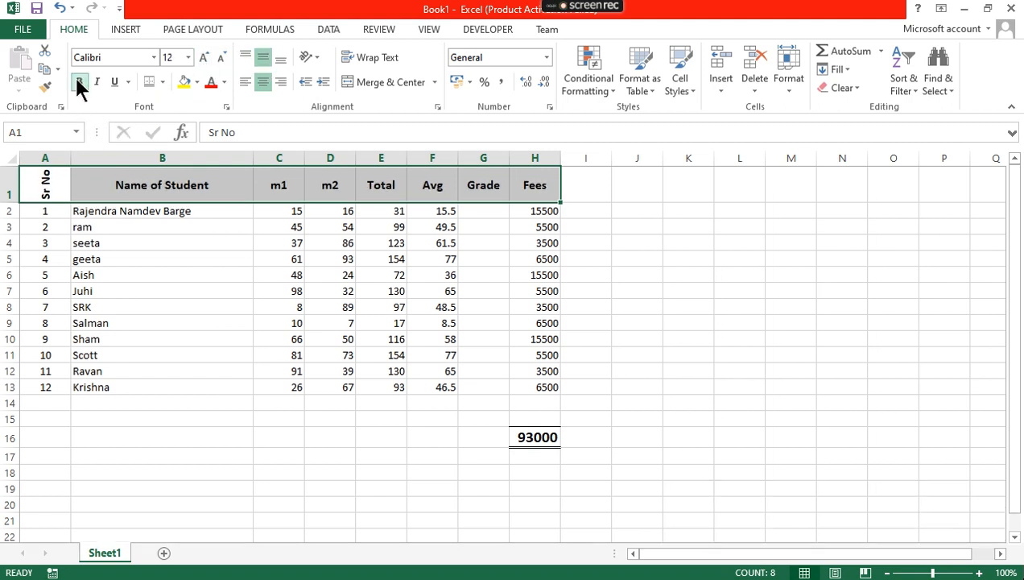
left_click(224, 82)
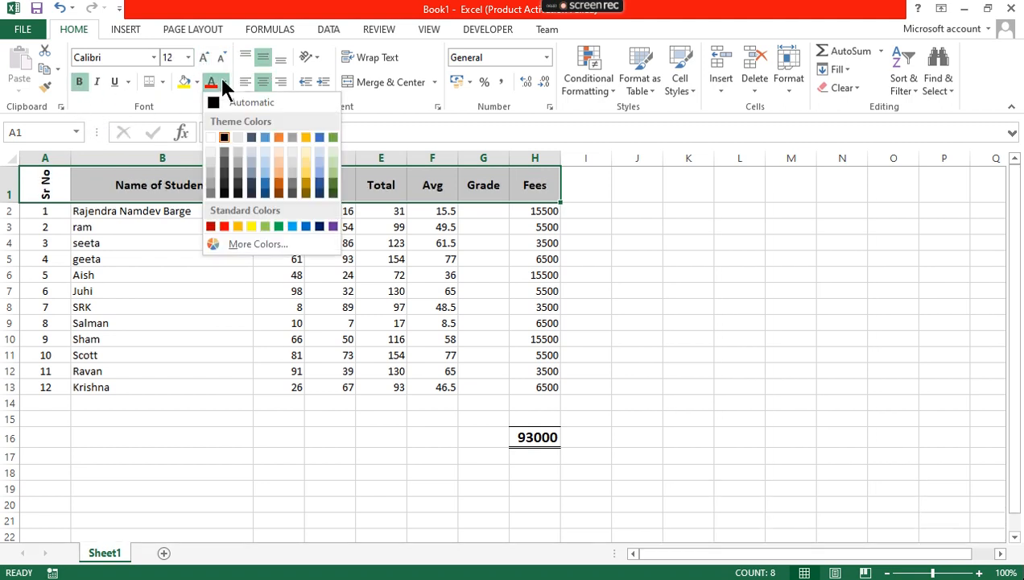
Colour the header text standard blue and fill the row with Blue, Accent 5, Darker 50%
left_click(286, 226)
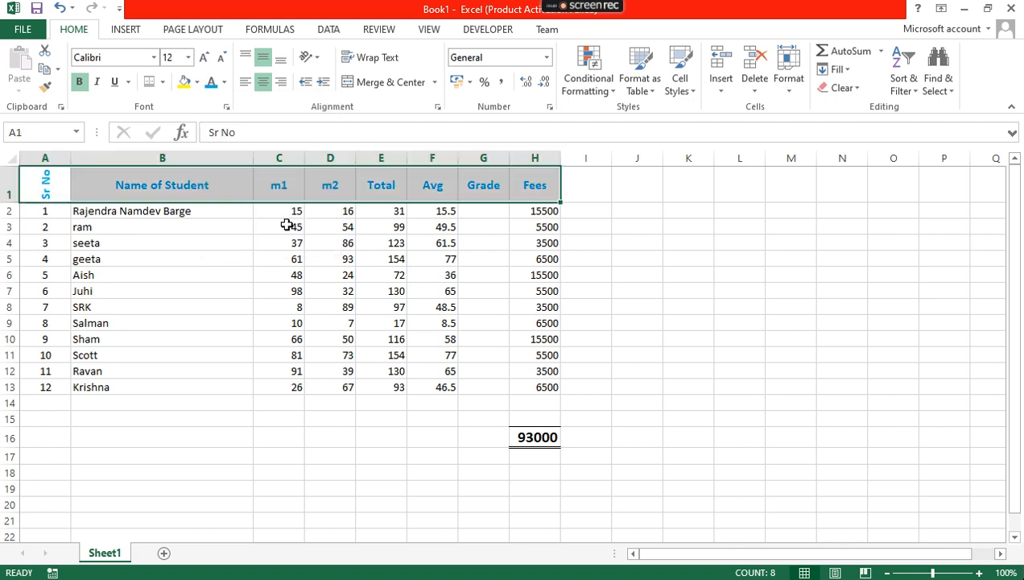
left_click(198, 81)
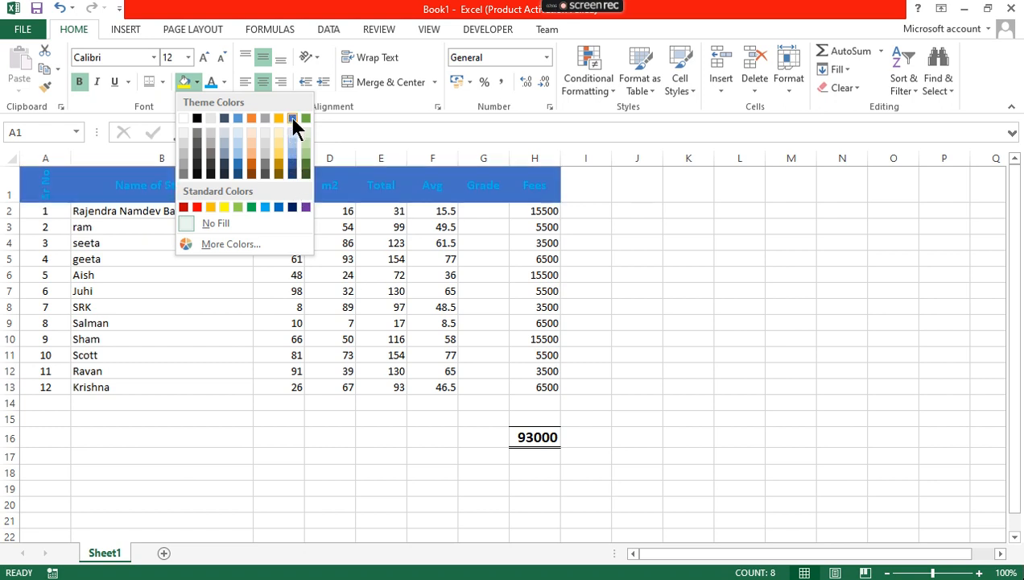
left_click(292, 174)
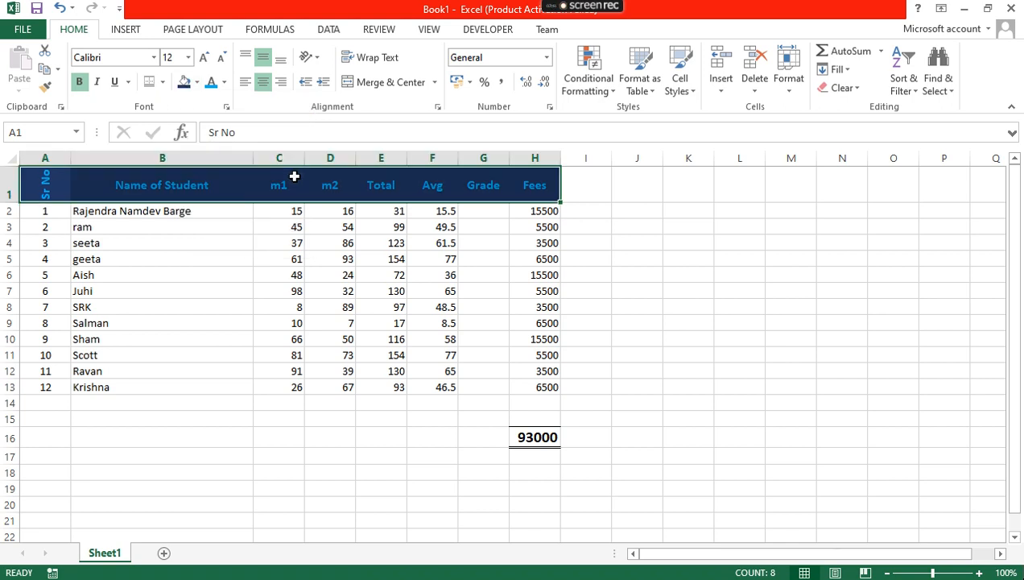
left_click(237, 274)
left_click_drag(39, 186, 528, 384)
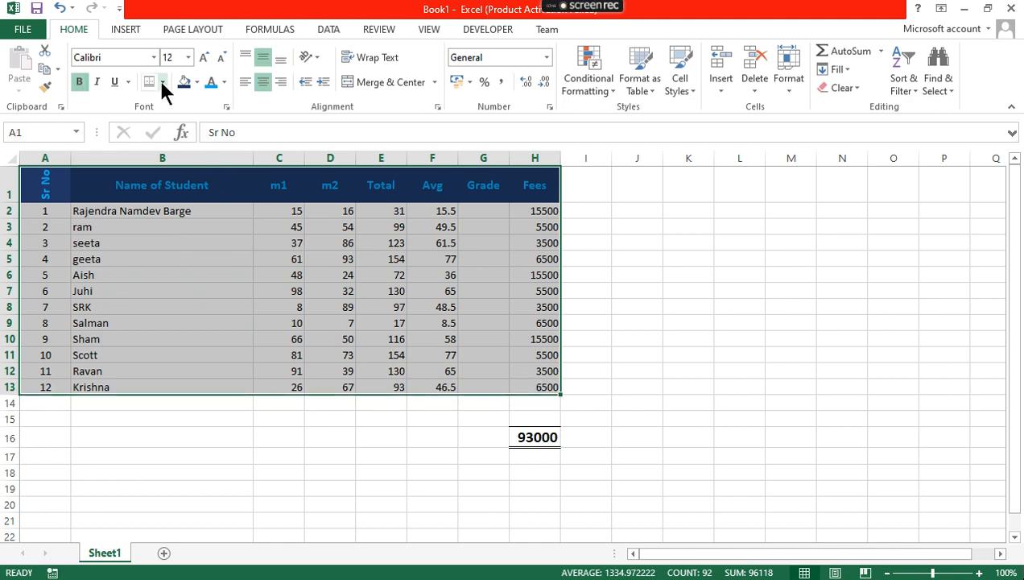
Apply All Borders to the selected table range A1:H13
left_click(163, 84)
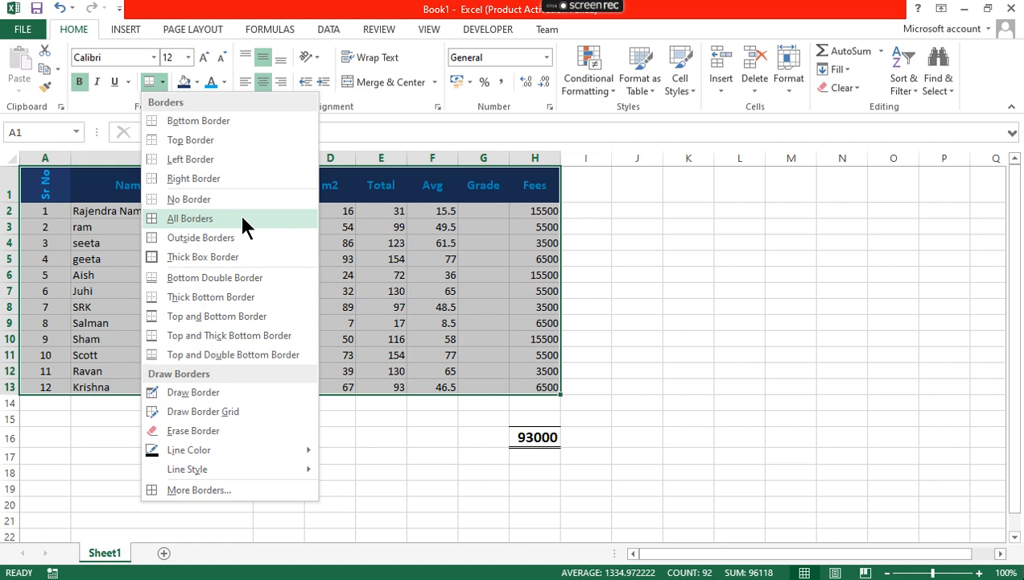
left_click(241, 218)
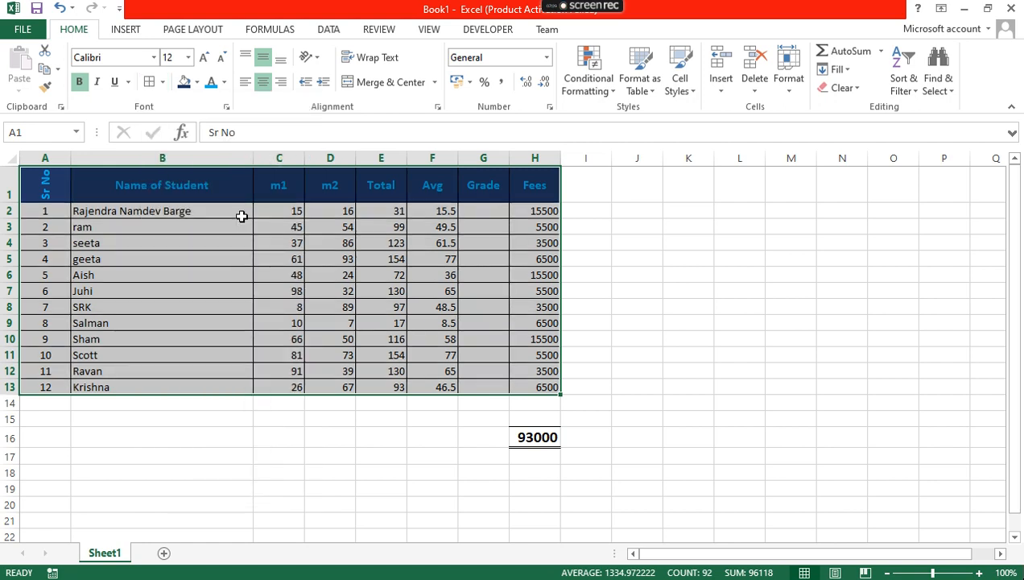
left_click(242, 456)
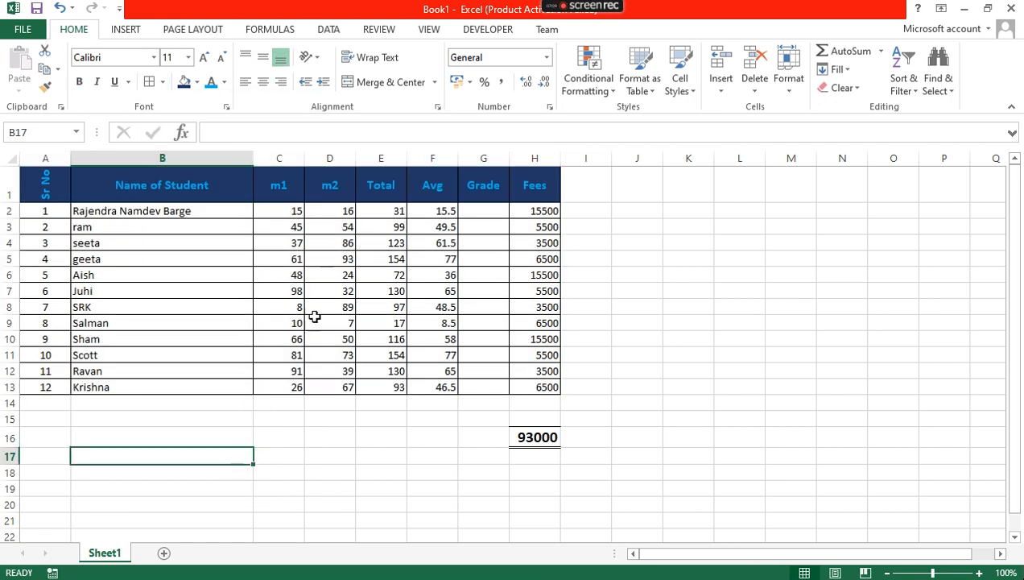
Through Save As > Browse, save the workbook into Downloads named 'Lecture 1- 93 batch'
left_click(23, 29)
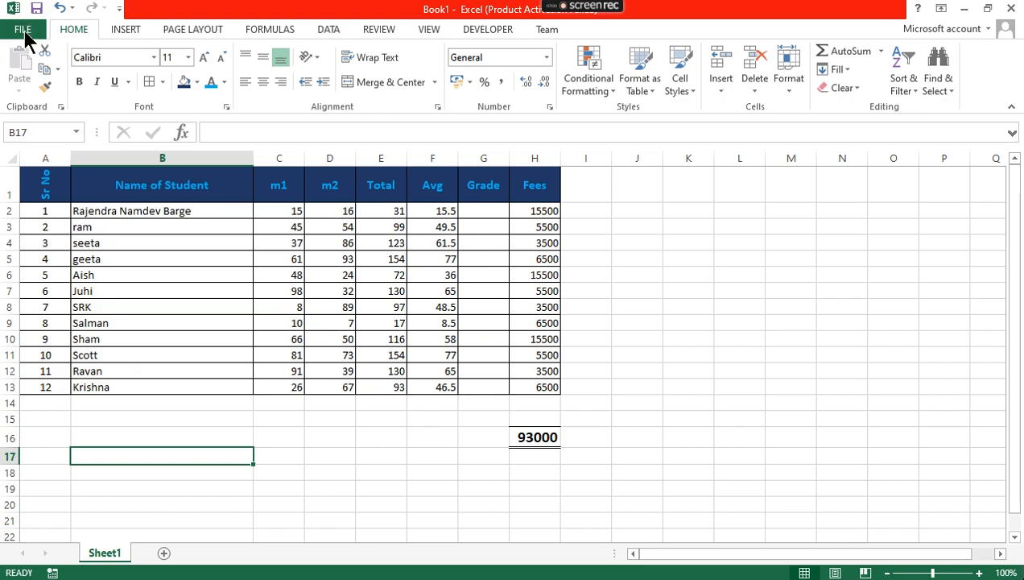
left_click(36, 158)
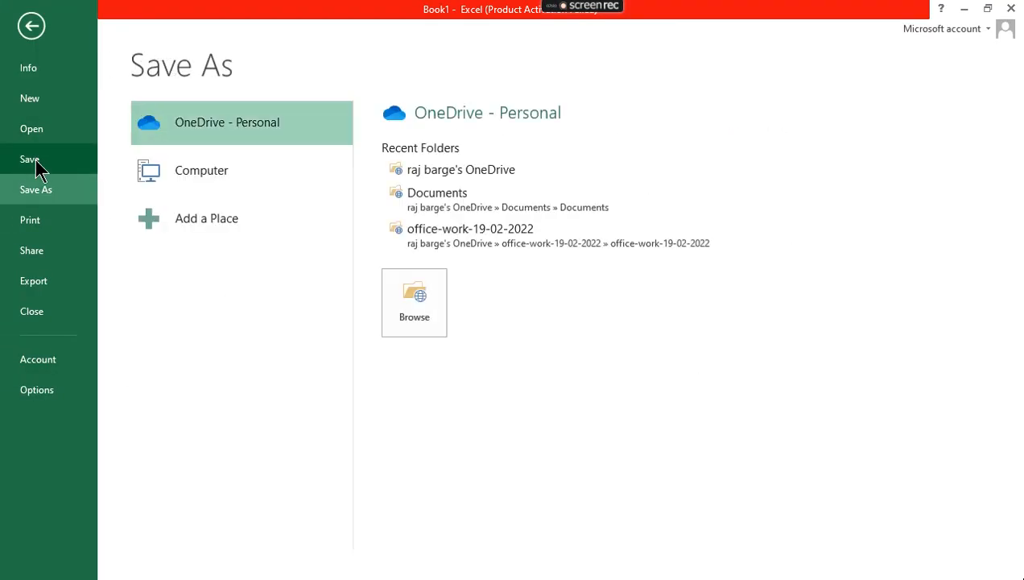
left_click(416, 310)
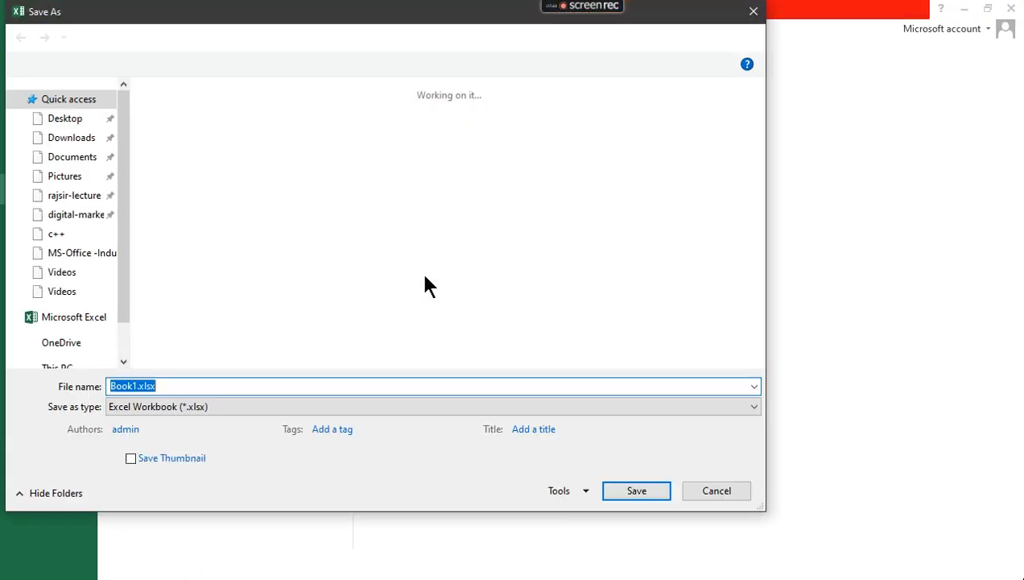
left_click(84, 143)
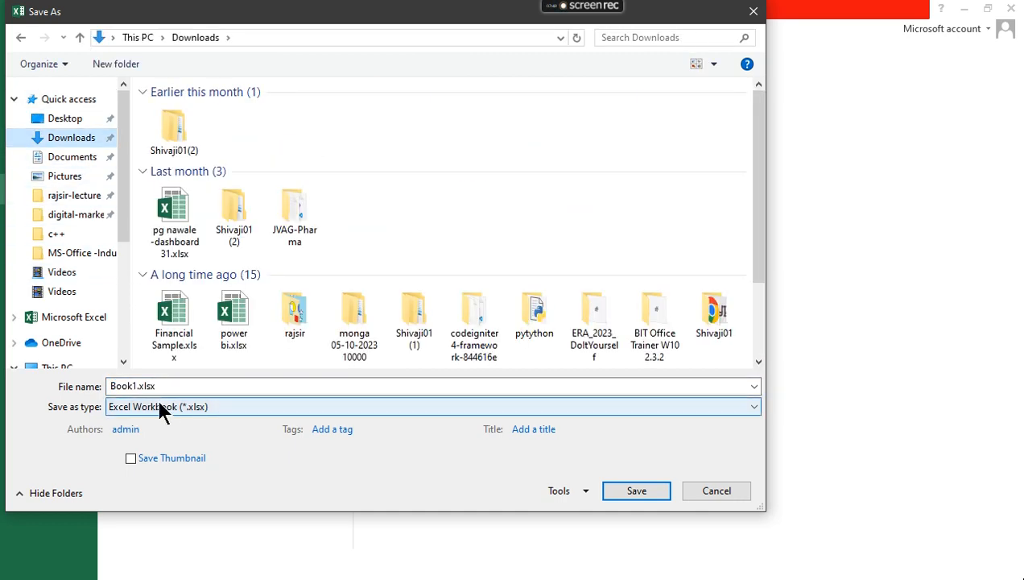
double_click(135, 387)
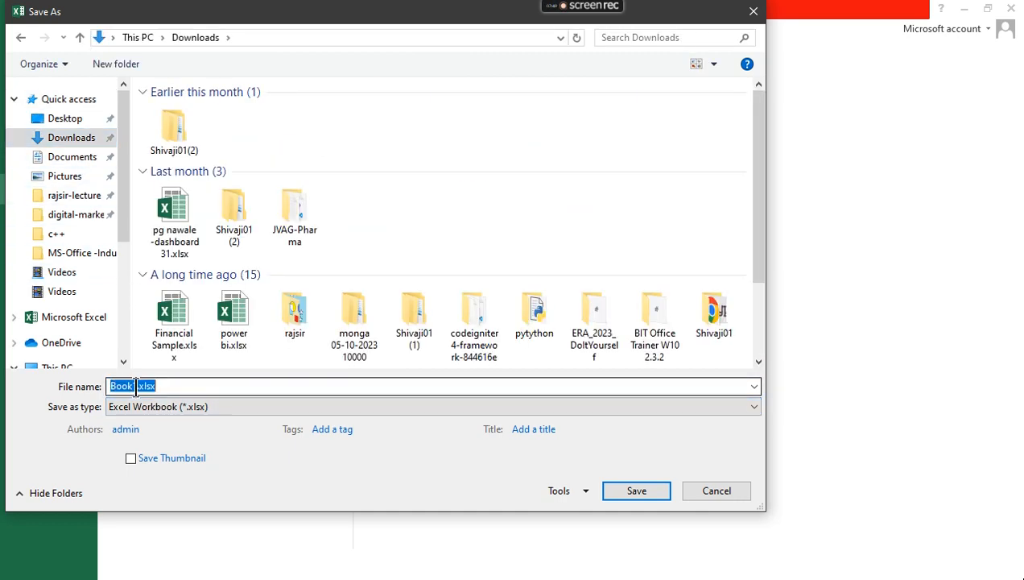
left_click(214, 388)
left_click(214, 388)
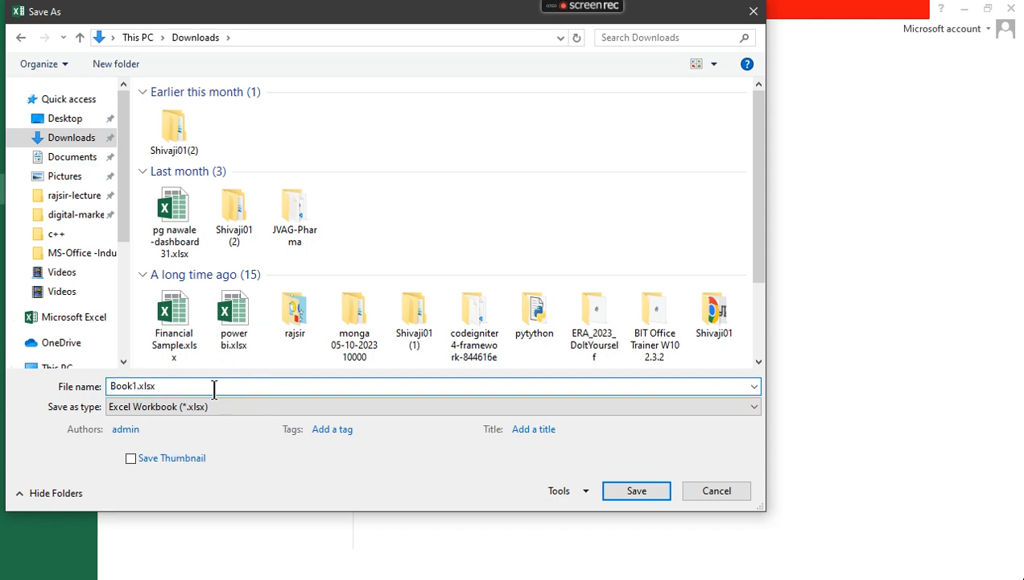
key("BackSpace")
key("BackSpace")
key("BackSpace")
key("BackSpace")
key("BackSpace")
type("Lecture 1- 93 batch.")
key("BackSpace")
type("batch")
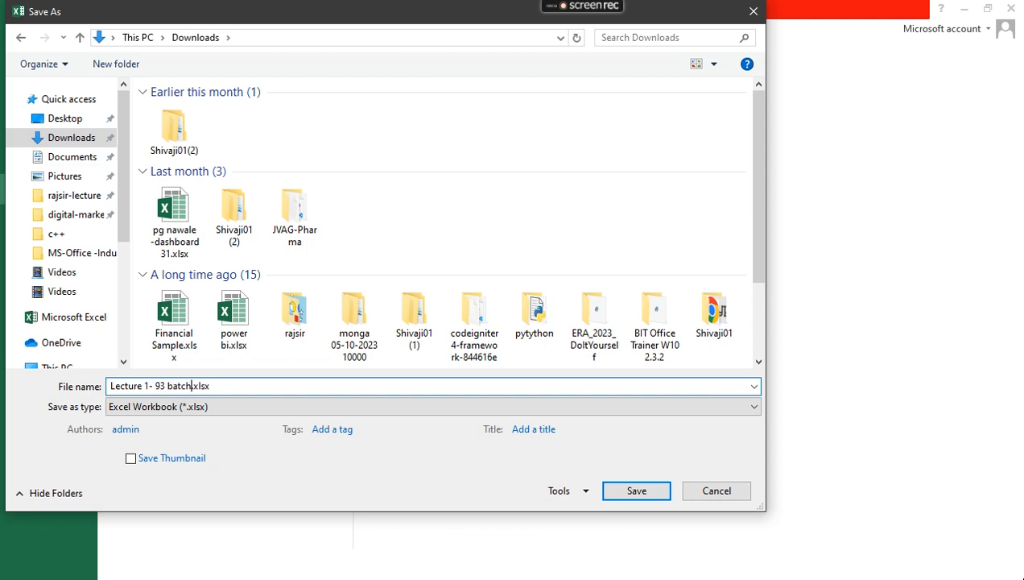
key("Return")
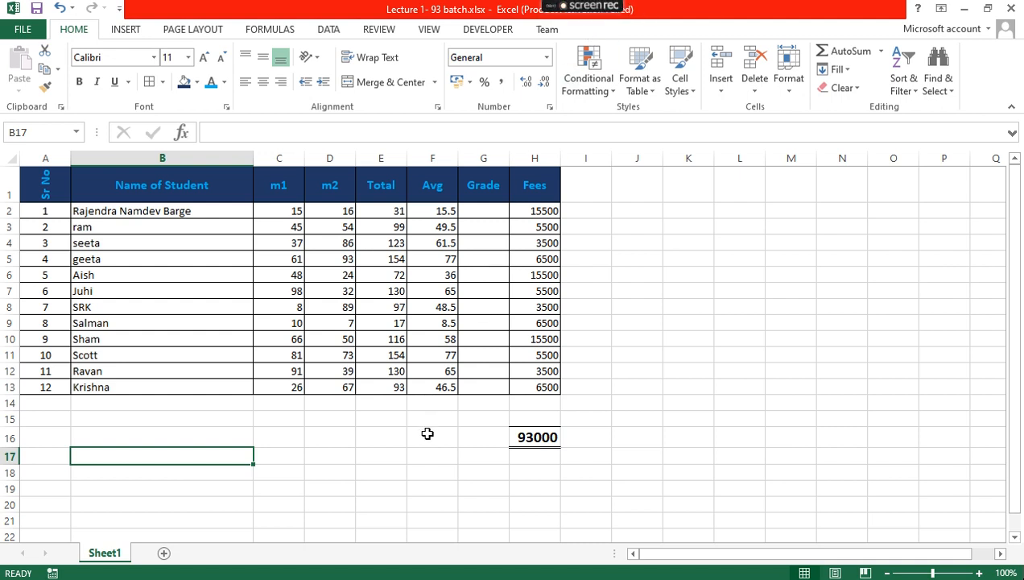
left_click(441, 214)
key("ctrl+c")
key("Escape")
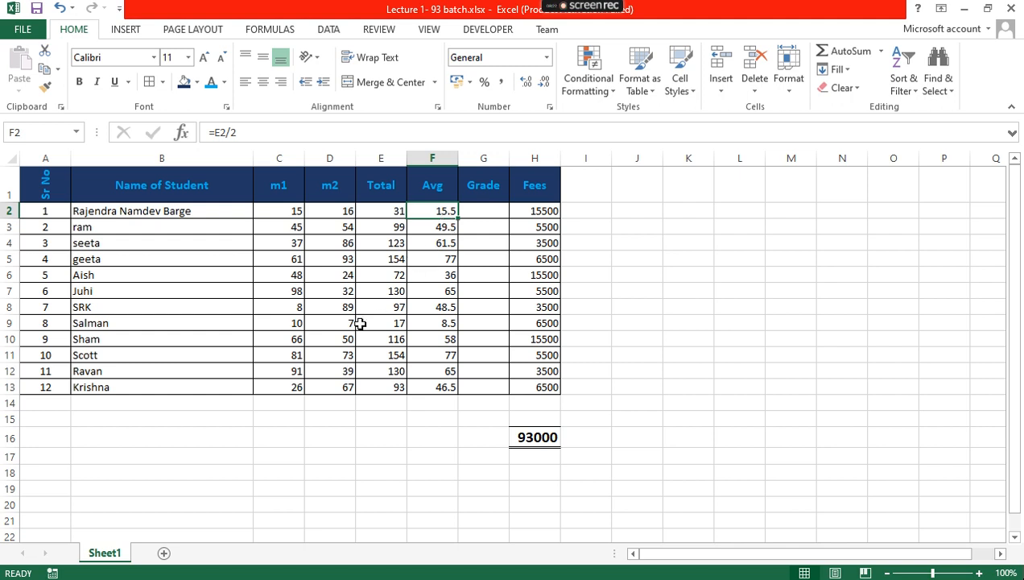
left_click(382, 208)
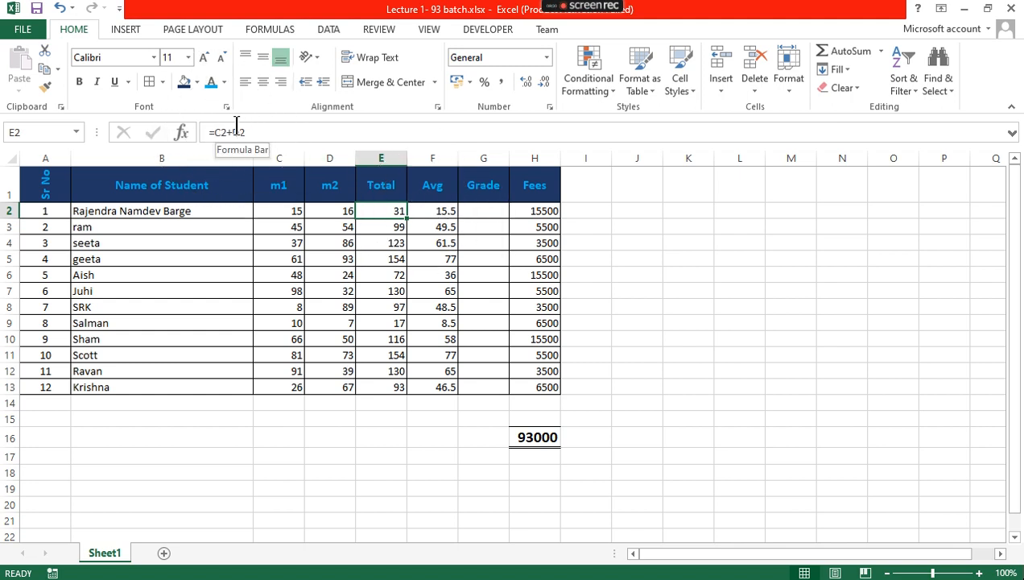
left_click(537, 435)
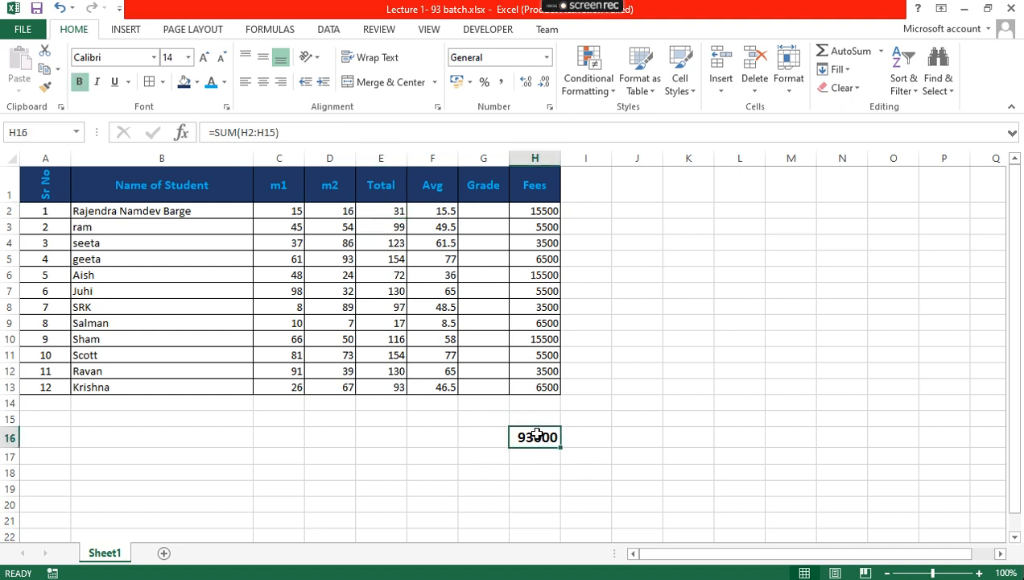